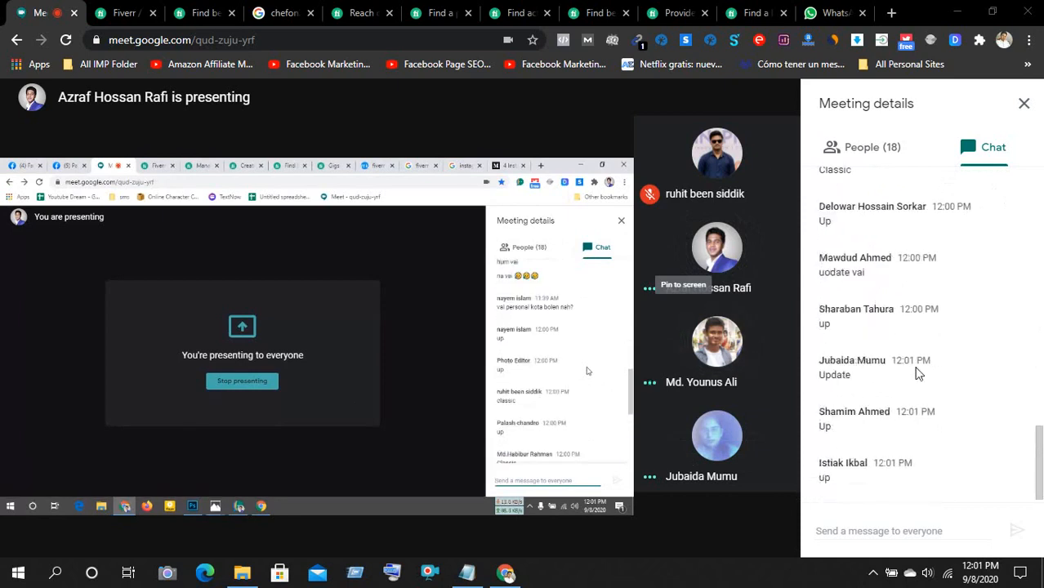
- Switch Meeting details to the People (18) tab and scroll through the participant list
{"action": "scroll", "coordinate": [917, 373], "scroll_direction": "up", "scroll_amount": 3}
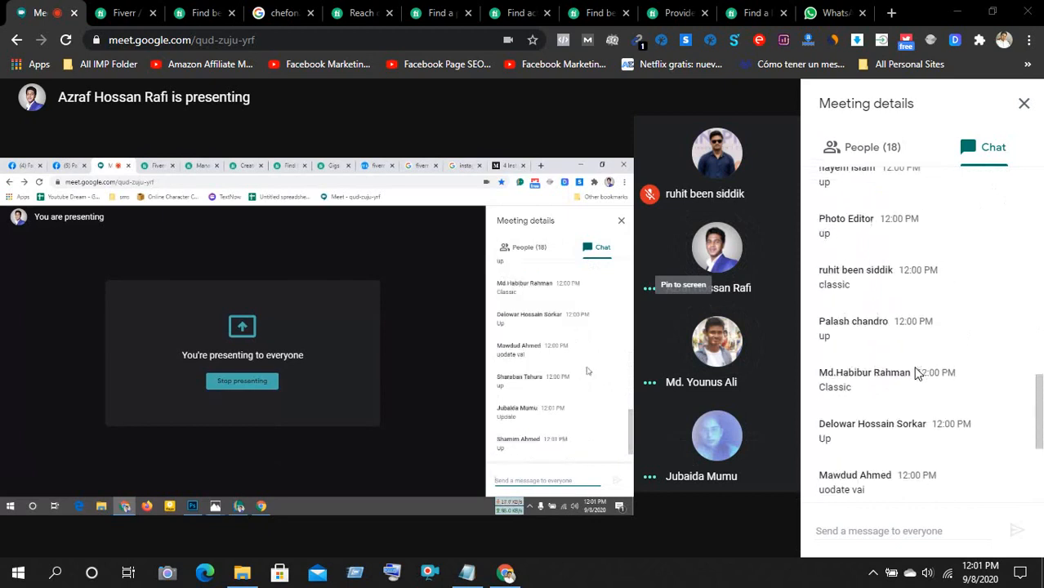
{"action": "scroll", "coordinate": [917, 372], "scroll_direction": "up", "scroll_amount": 1}
{"action": "scroll", "coordinate": [917, 373], "scroll_direction": "down", "scroll_amount": 4}
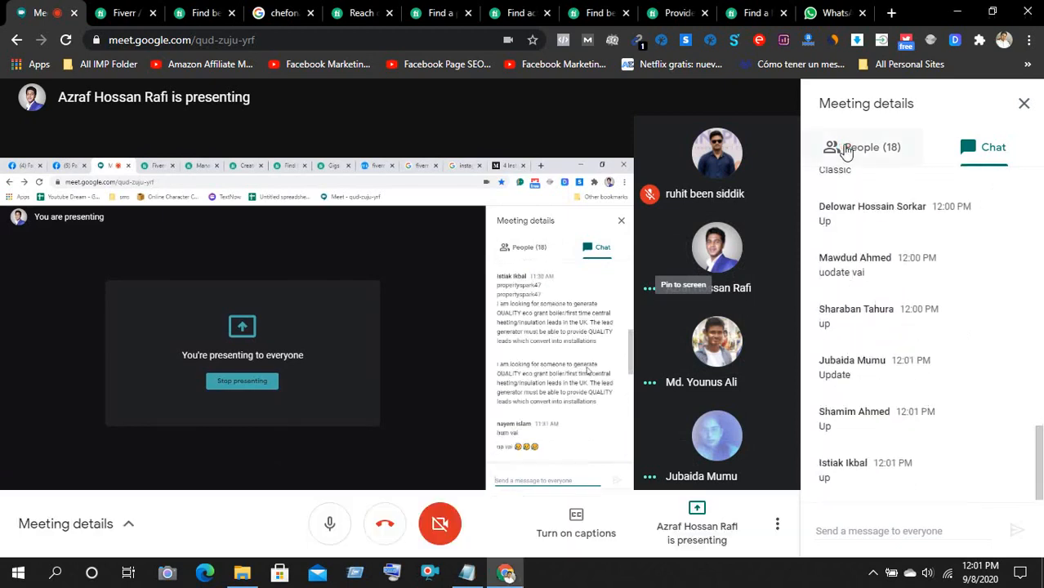
{"action": "left_click", "coordinate": [844, 145]}
{"action": "scroll", "coordinate": [946, 323], "scroll_direction": "down", "scroll_amount": 1}
{"action": "scroll", "coordinate": [945, 323], "scroll_direction": "up", "scroll_amount": 5}
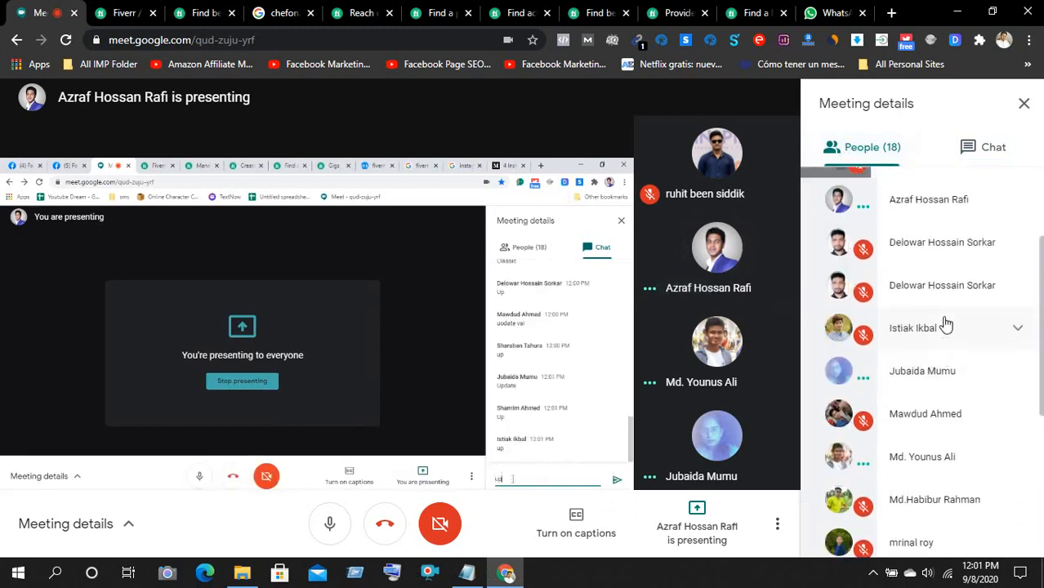
{"action": "scroll", "coordinate": [945, 324], "scroll_direction": "up", "scroll_amount": 3}
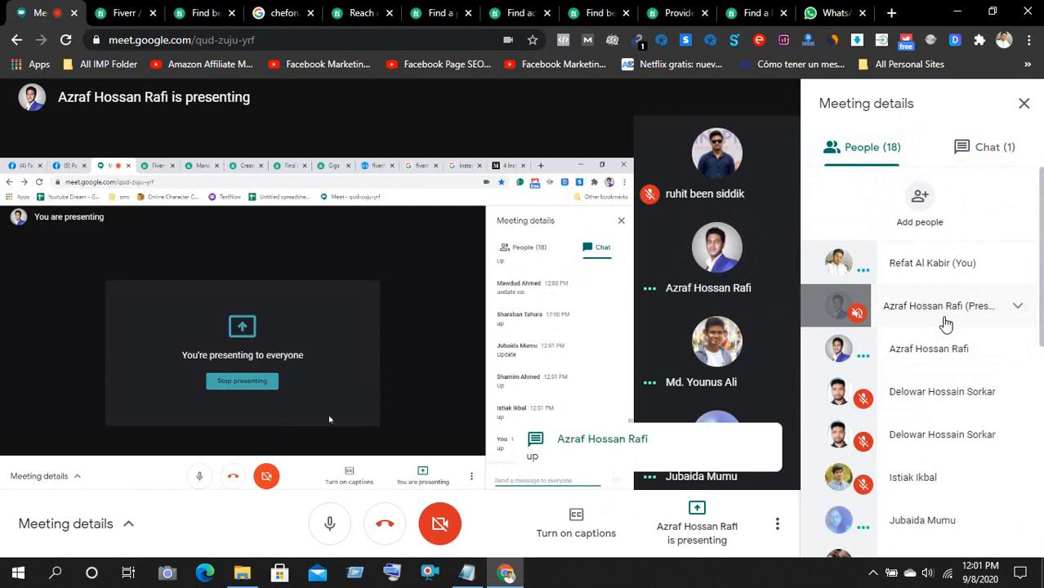
{"action": "scroll", "coordinate": [946, 323], "scroll_direction": "down", "scroll_amount": 7}
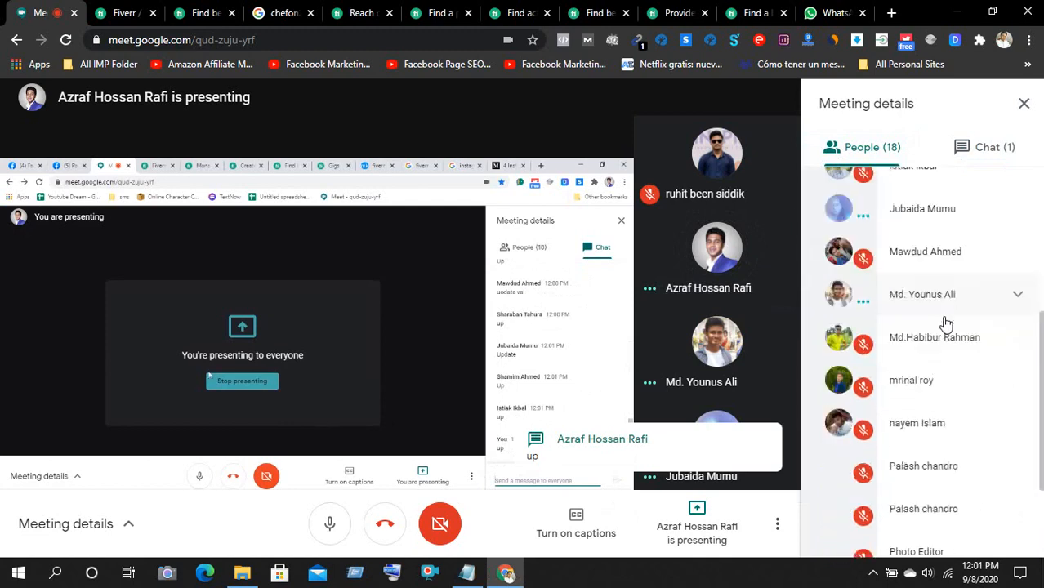
{"action": "scroll", "coordinate": [974, 351], "scroll_direction": "up", "scroll_amount": 5}
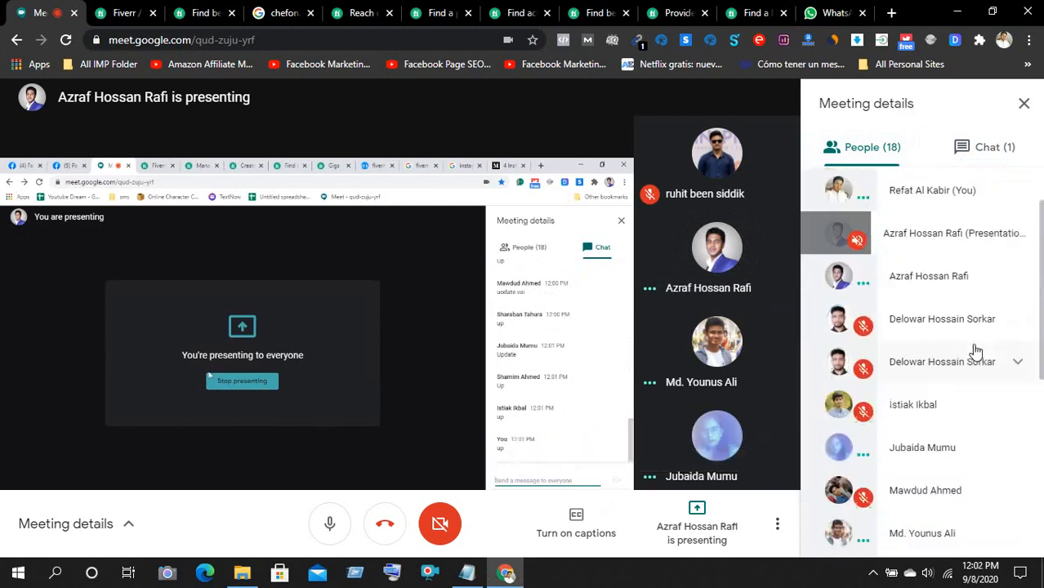
{"action": "scroll", "coordinate": [975, 351], "scroll_direction": "down", "scroll_amount": 4}
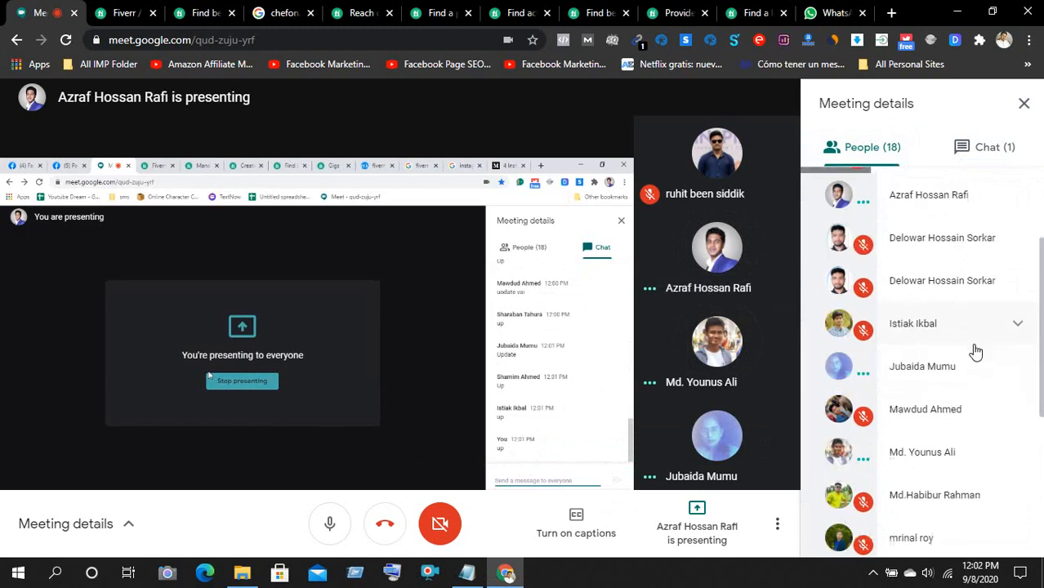
{"action": "left_click", "coordinate": [868, 152]}
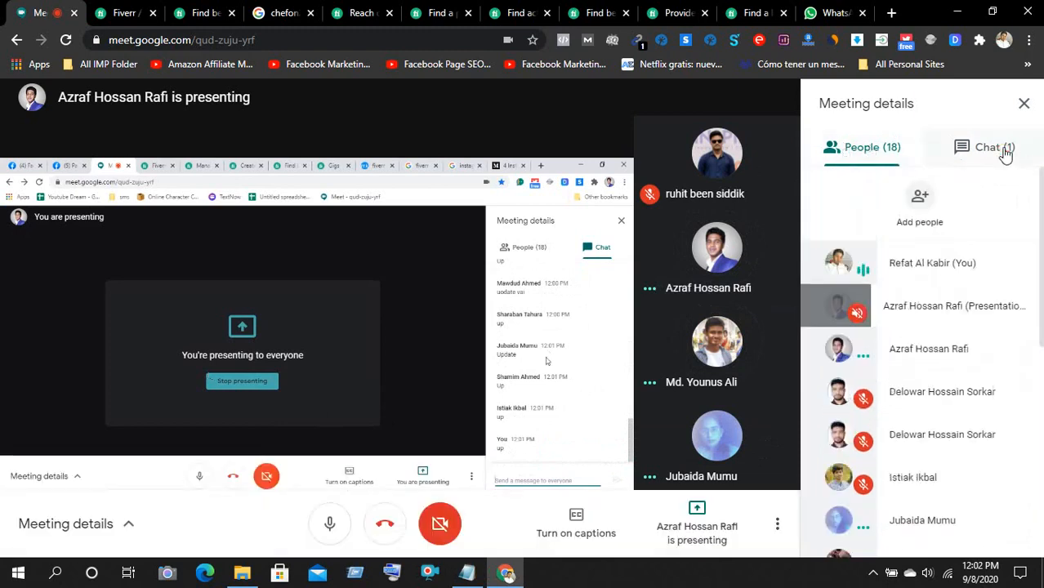
- Open the Chat (1) tab and scroll through replies such as 'classic' and 'up'
{"action": "left_click", "coordinate": [988, 147]}
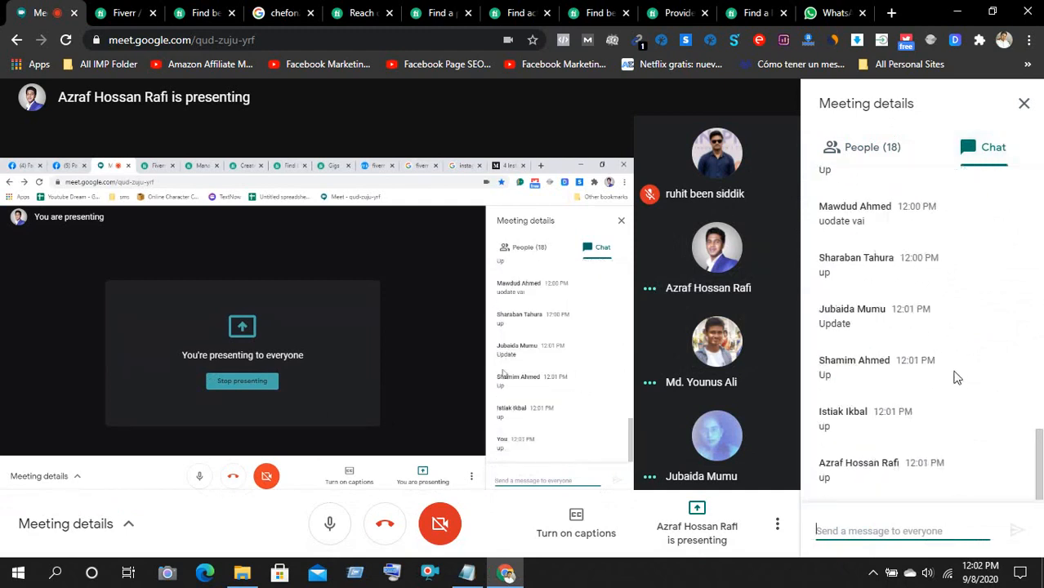
{"action": "scroll", "coordinate": [957, 377], "scroll_direction": "up", "scroll_amount": 1}
{"action": "scroll", "coordinate": [958, 378], "scroll_direction": "up", "scroll_amount": 3}
{"action": "scroll", "coordinate": [958, 377], "scroll_direction": "up", "scroll_amount": 3}
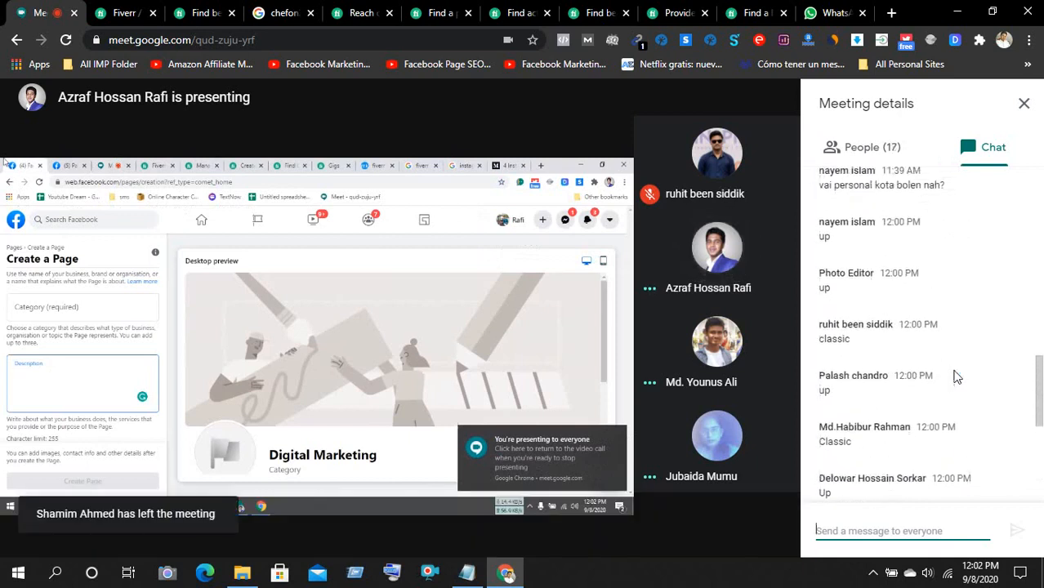
{"action": "scroll", "coordinate": [958, 378], "scroll_direction": "up", "scroll_amount": 3}
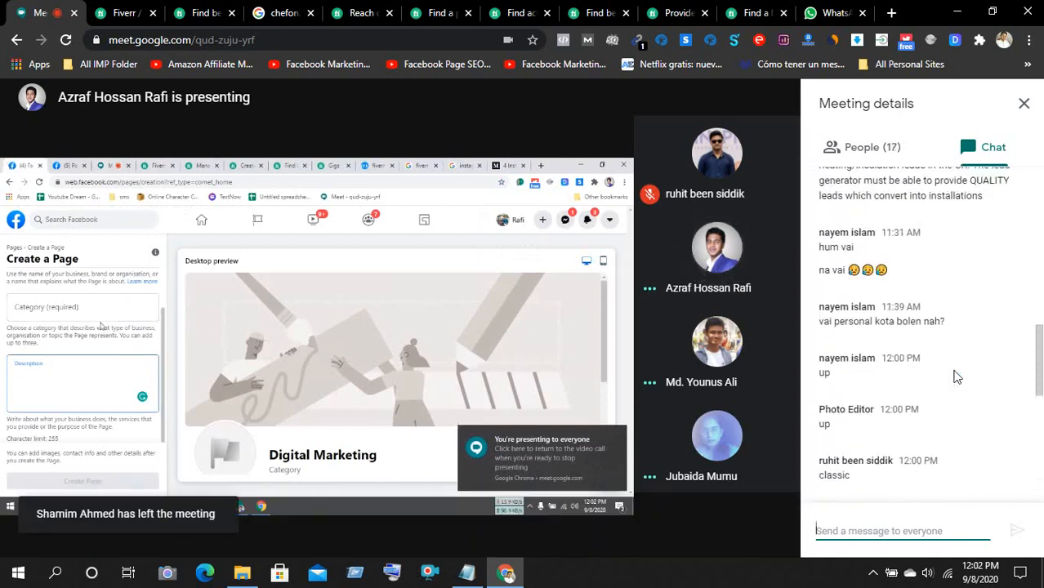
{"action": "scroll", "coordinate": [957, 378], "scroll_direction": "down", "scroll_amount": 7}
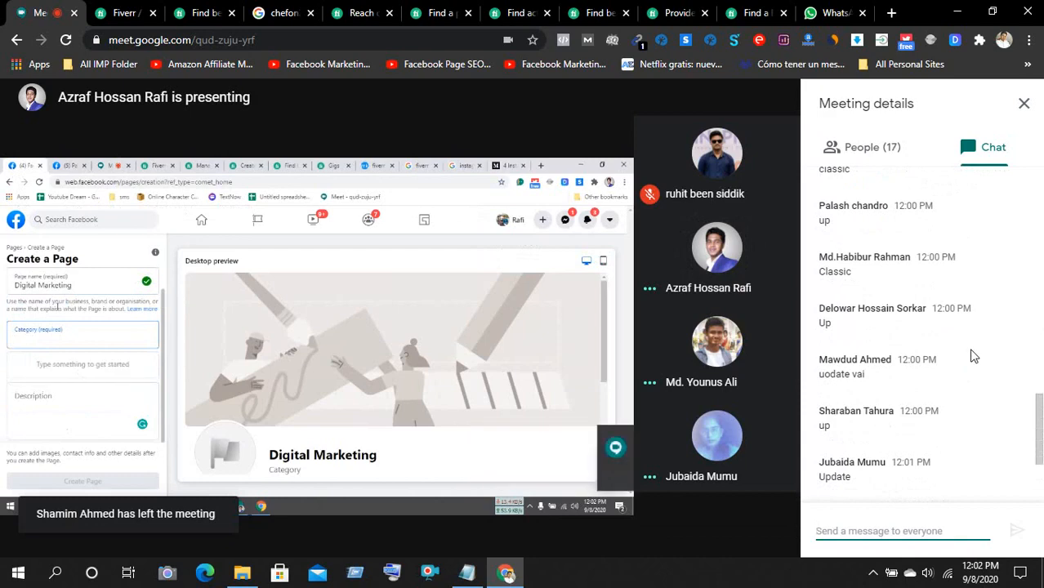
{"action": "scroll", "coordinate": [974, 354], "scroll_direction": "up", "scroll_amount": 5}
{"action": "scroll", "coordinate": [974, 354], "scroll_direction": "down", "scroll_amount": 4}
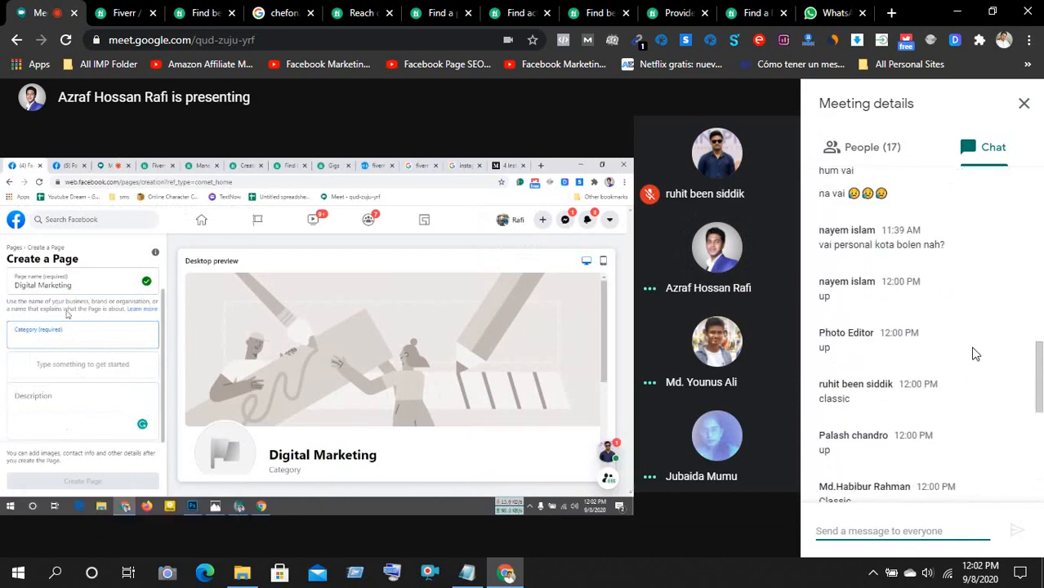
{"action": "scroll", "coordinate": [974, 353], "scroll_direction": "down", "scroll_amount": 2}
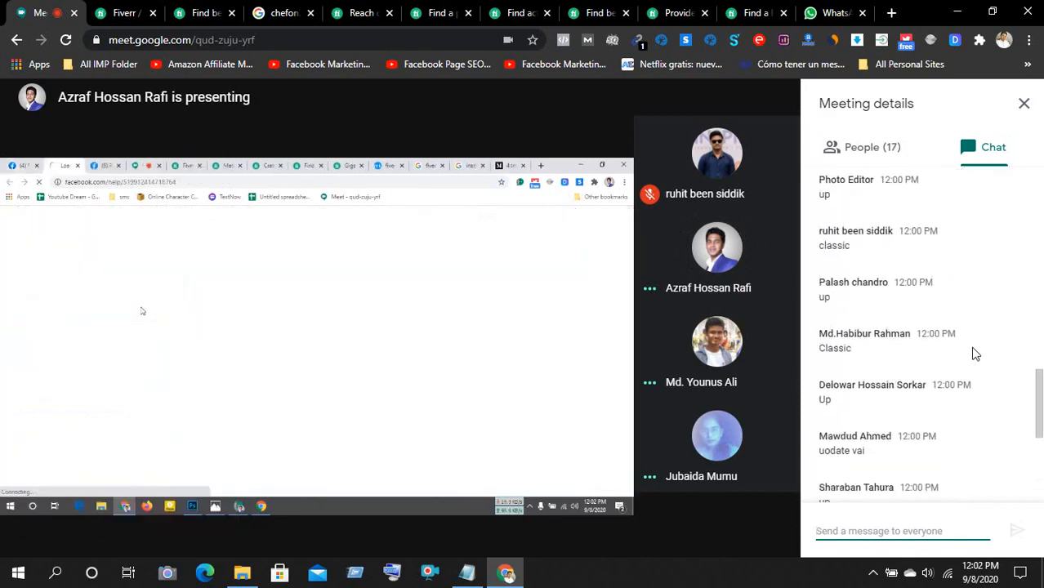
{"action": "scroll", "coordinate": [974, 354], "scroll_direction": "down", "scroll_amount": 1}
{"action": "scroll", "coordinate": [974, 354], "scroll_direction": "down", "scroll_amount": 3}
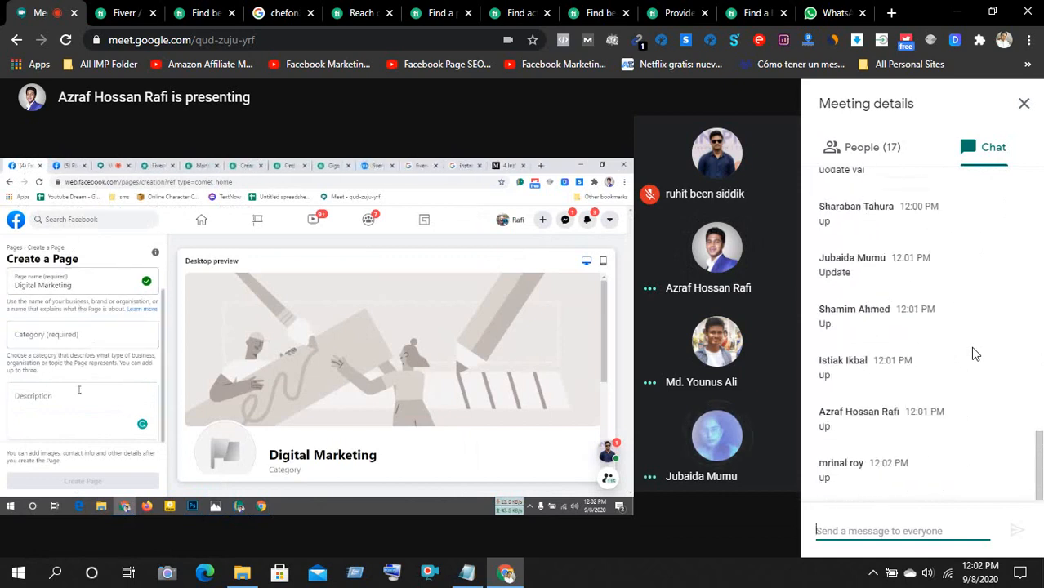
{"action": "scroll", "coordinate": [975, 354], "scroll_direction": "up", "scroll_amount": 5}
{"action": "scroll", "coordinate": [974, 354], "scroll_direction": "up", "scroll_amount": 1}
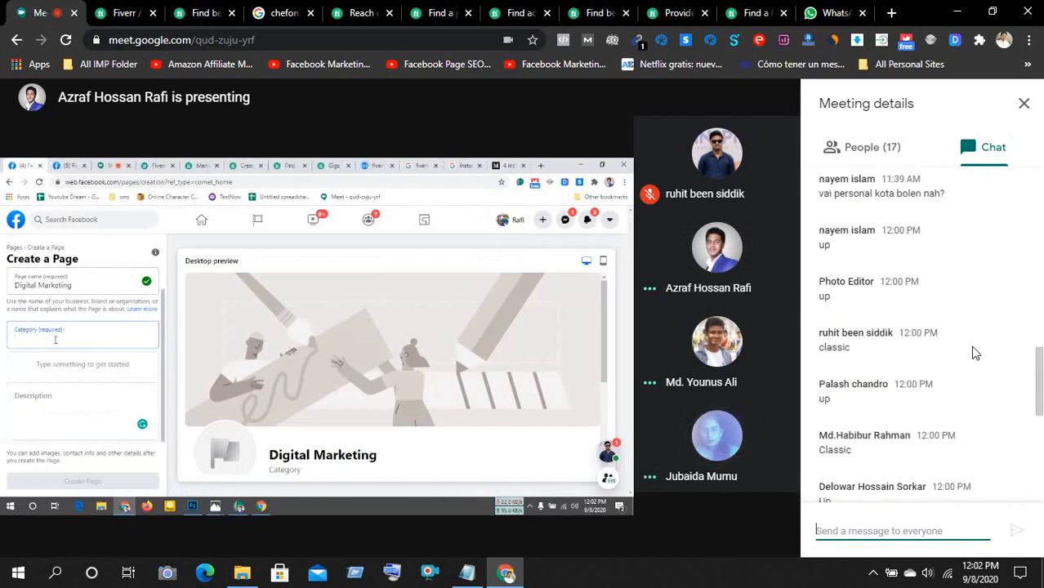
{"action": "scroll", "coordinate": [974, 354], "scroll_direction": "up", "scroll_amount": 1}
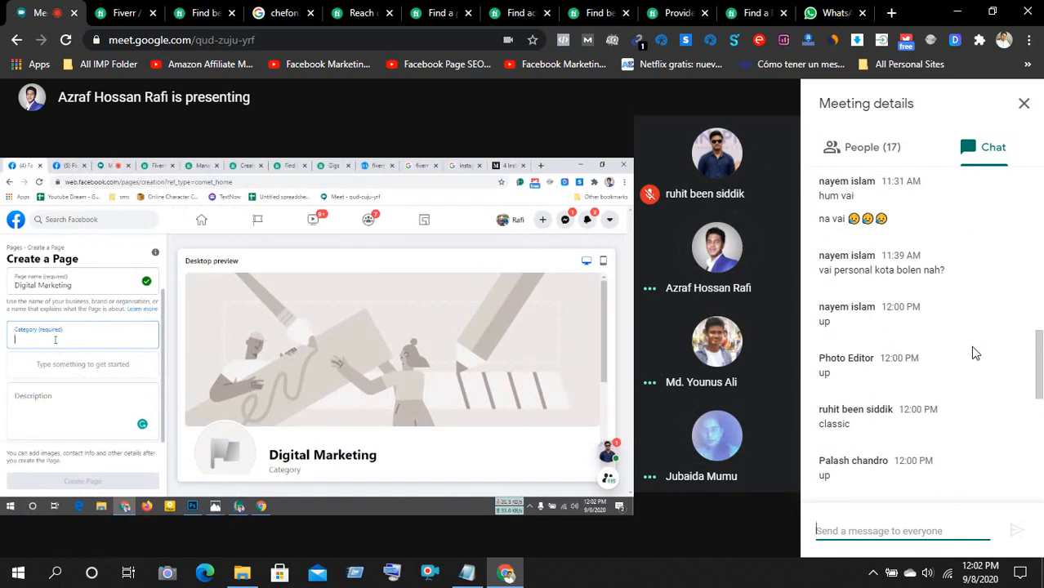
{"action": "scroll", "coordinate": [968, 335], "scroll_direction": "down", "scroll_amount": 2}
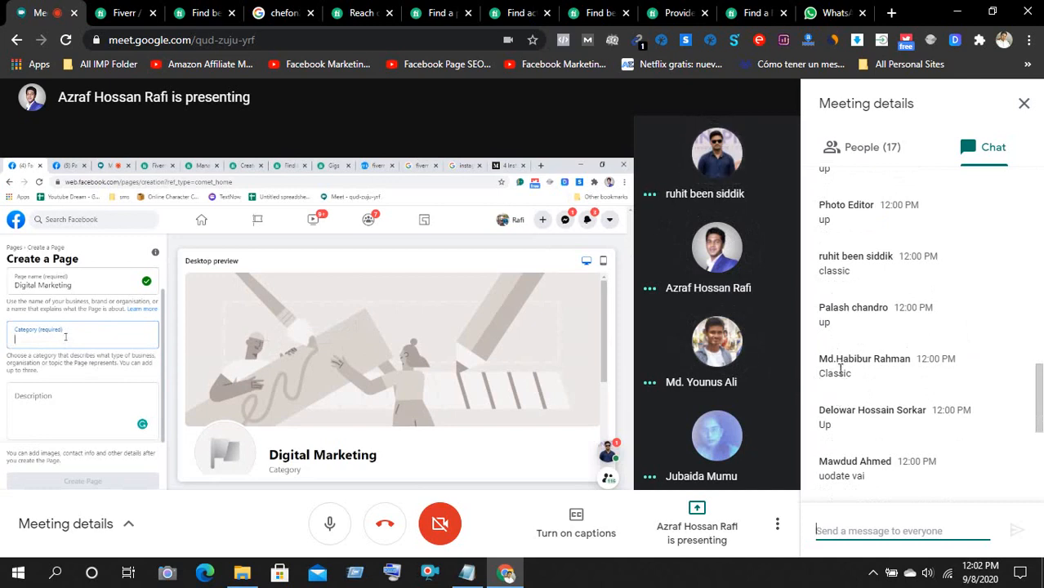
- Read through the remaining chat messages, then close the Meeting details chat panel
{"action": "scroll", "coordinate": [851, 371], "scroll_direction": "down", "scroll_amount": 4}
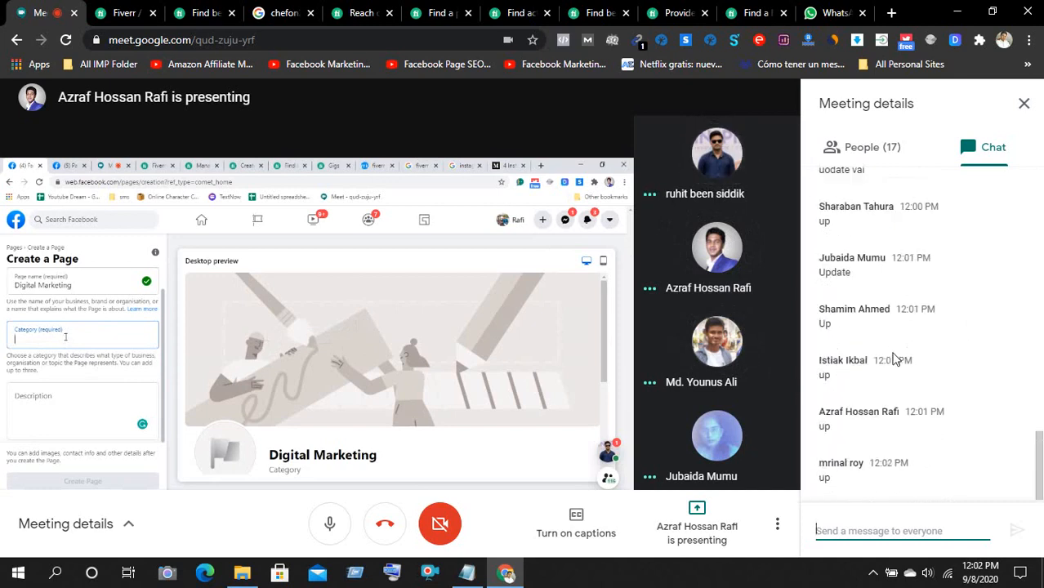
{"action": "scroll", "coordinate": [839, 268], "scroll_direction": "up", "scroll_amount": 4}
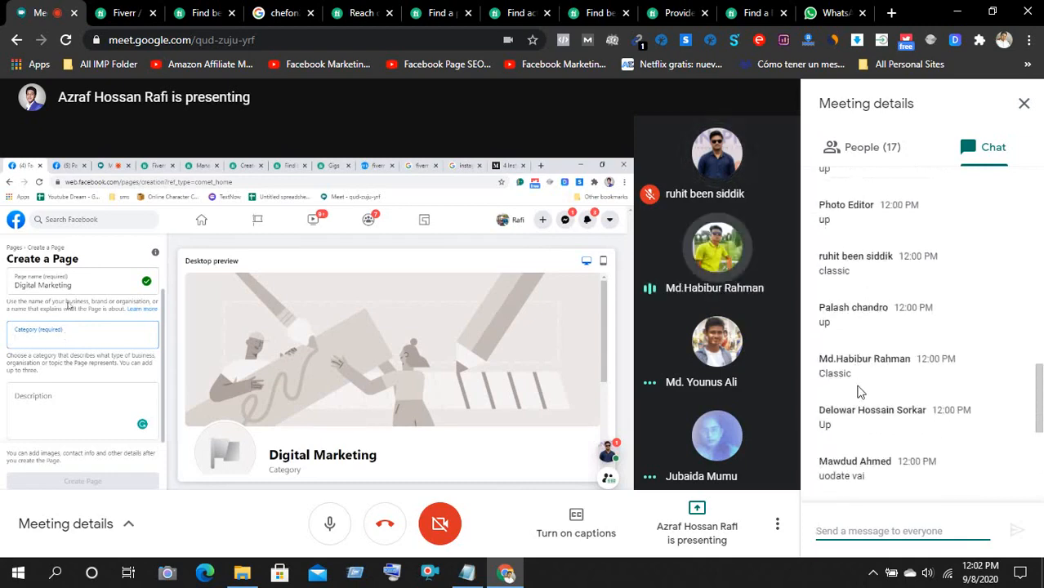
{"action": "scroll", "coordinate": [871, 366], "scroll_direction": "down", "scroll_amount": 4}
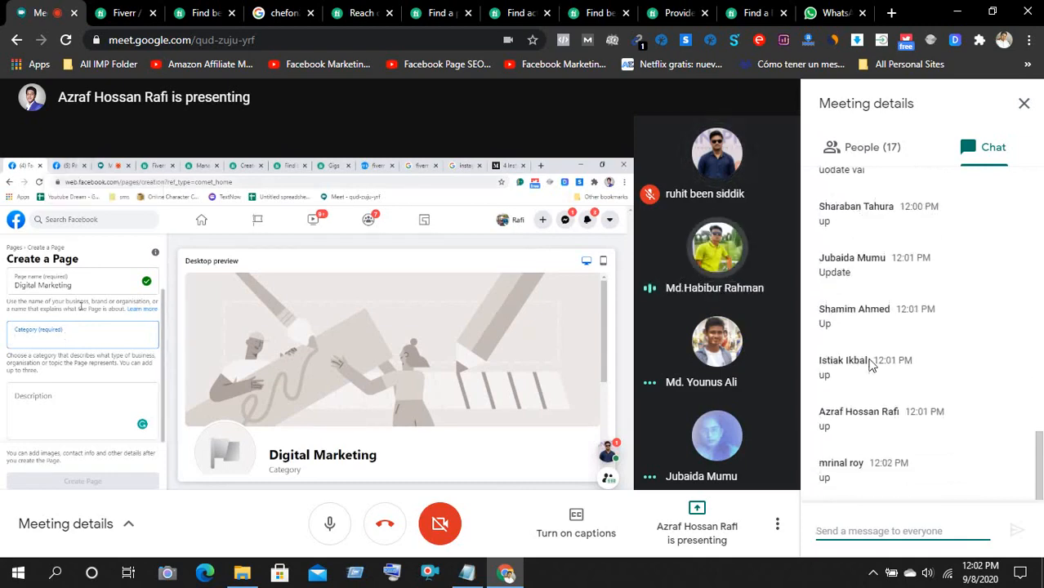
{"action": "scroll", "coordinate": [871, 366], "scroll_direction": "up", "scroll_amount": 10}
{"action": "scroll", "coordinate": [871, 365], "scroll_direction": "up", "scroll_amount": 2}
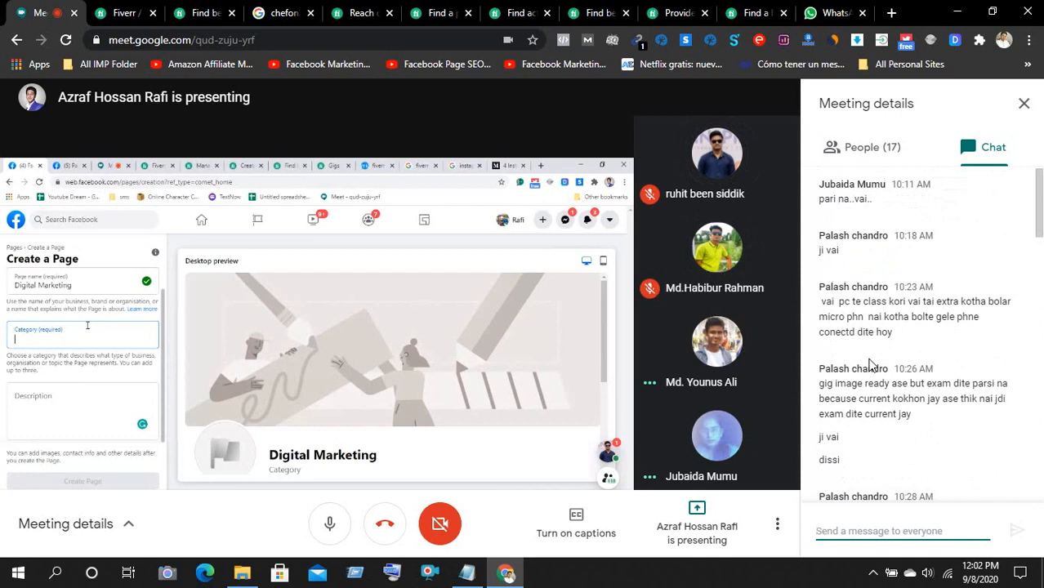
{"action": "scroll", "coordinate": [869, 364], "scroll_direction": "down", "scroll_amount": 8}
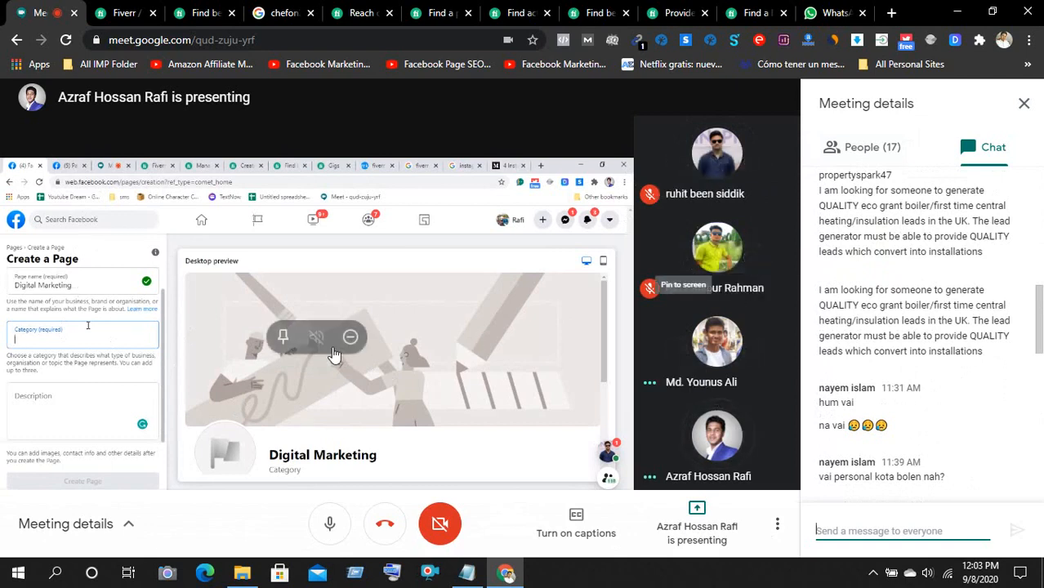
{"action": "scroll", "coordinate": [884, 342], "scroll_direction": "down", "scroll_amount": 10}
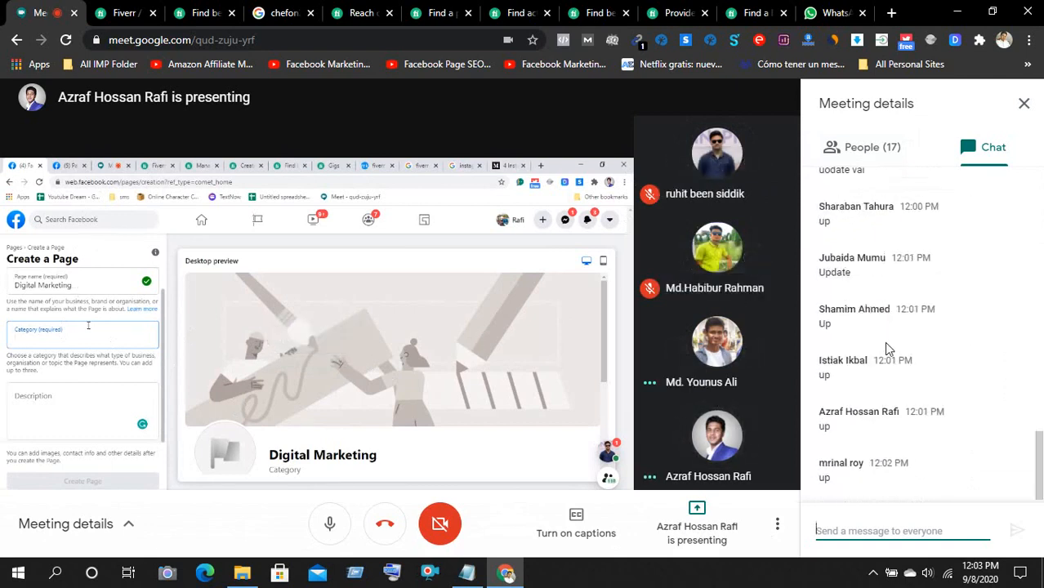
{"action": "scroll", "coordinate": [889, 348], "scroll_direction": "up", "scroll_amount": 15}
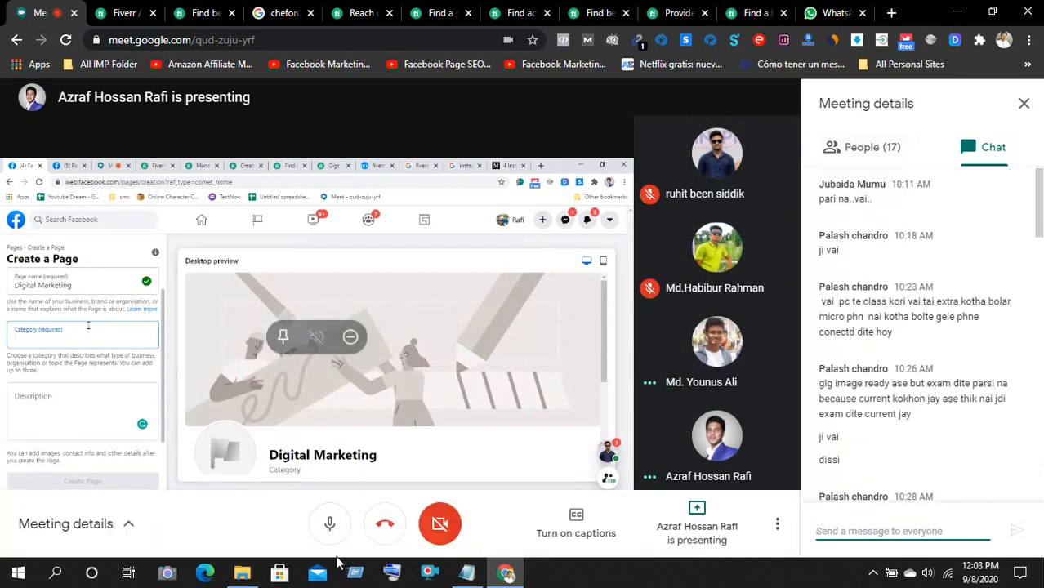
{"action": "scroll", "coordinate": [909, 376], "scroll_direction": "down", "scroll_amount": 10}
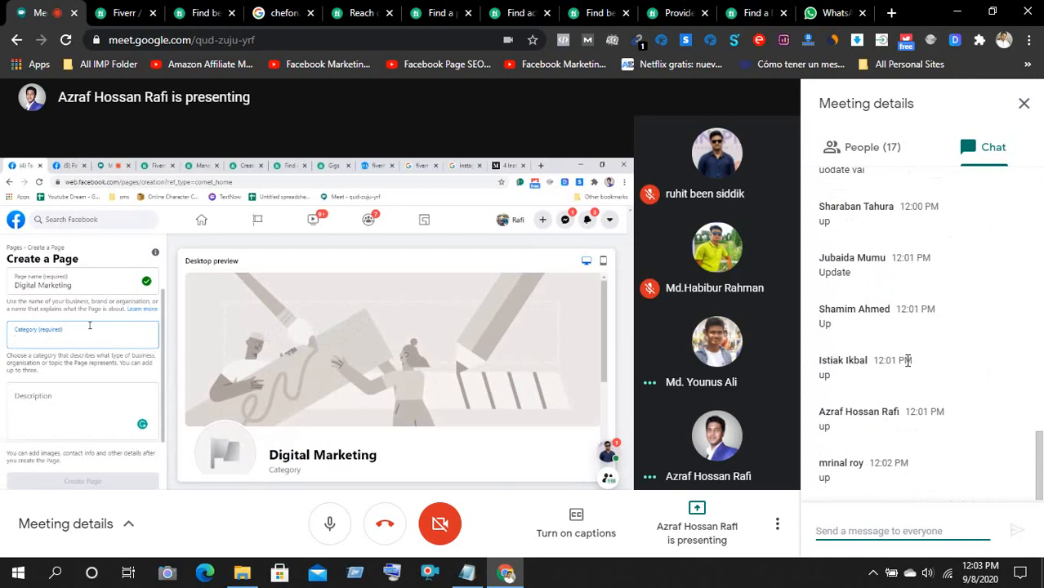
{"action": "scroll", "coordinate": [909, 362], "scroll_direction": "up", "scroll_amount": 15}
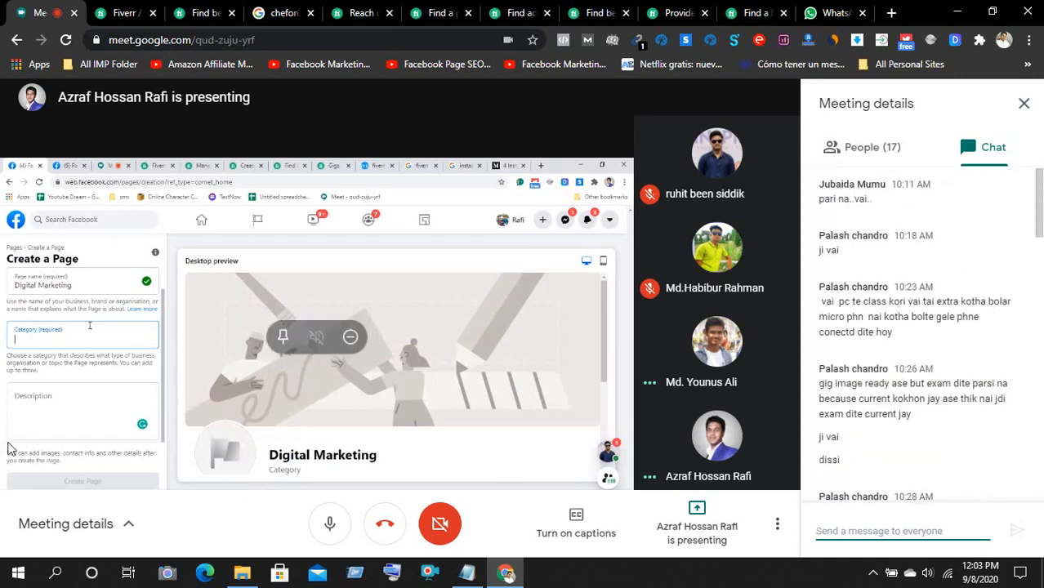
{"action": "left_click", "coordinate": [1024, 104]}
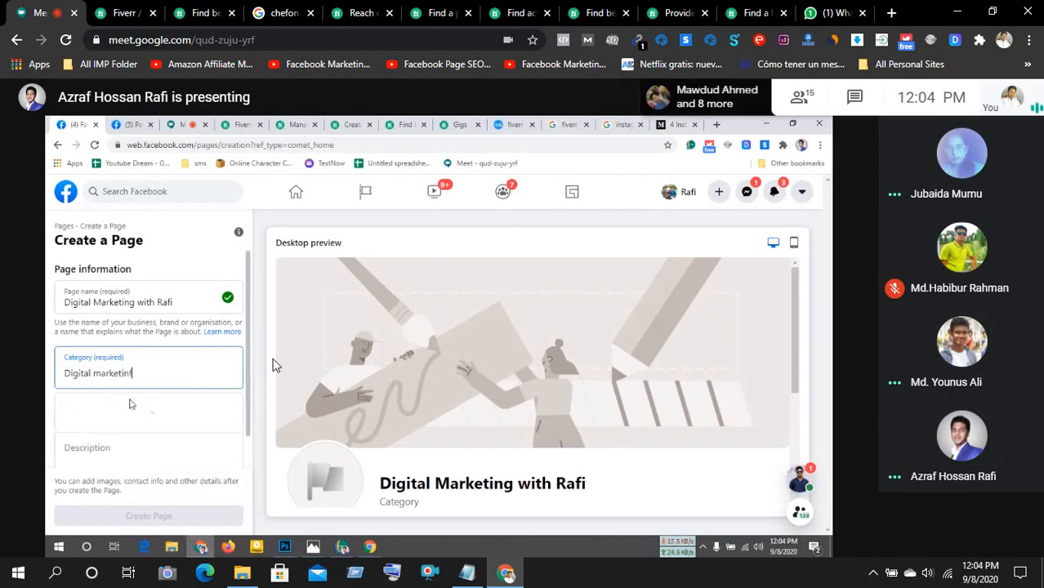
- Replace the category text with 'ad', choose Advertising/marketing, then switch to the Fiverr gig
{"action": "key", "text": "BackSpace"}
{"action": "key", "text": "BackSpace"}
{"action": "key", "text": "BackSpace"}
{"action": "key", "text": "BackSpace"}
{"action": "key", "text": "BackSpace"}
{"action": "key", "text": "BackSpace"}
{"action": "key", "text": "BackSpace"}
{"action": "key", "text": "BackSpace"}
{"action": "key", "text": "BackSpace"}
{"action": "key", "text": "BackSpace"}
{"action": "key", "text": "BackSpace"}
{"action": "key", "text": "BackSpace"}
{"action": "key", "text": "BackSpace"}
{"action": "key", "text": "BackSpace"}
{"action": "key", "text": "BackSpace"}
{"action": "key", "text": "BackSpace"}
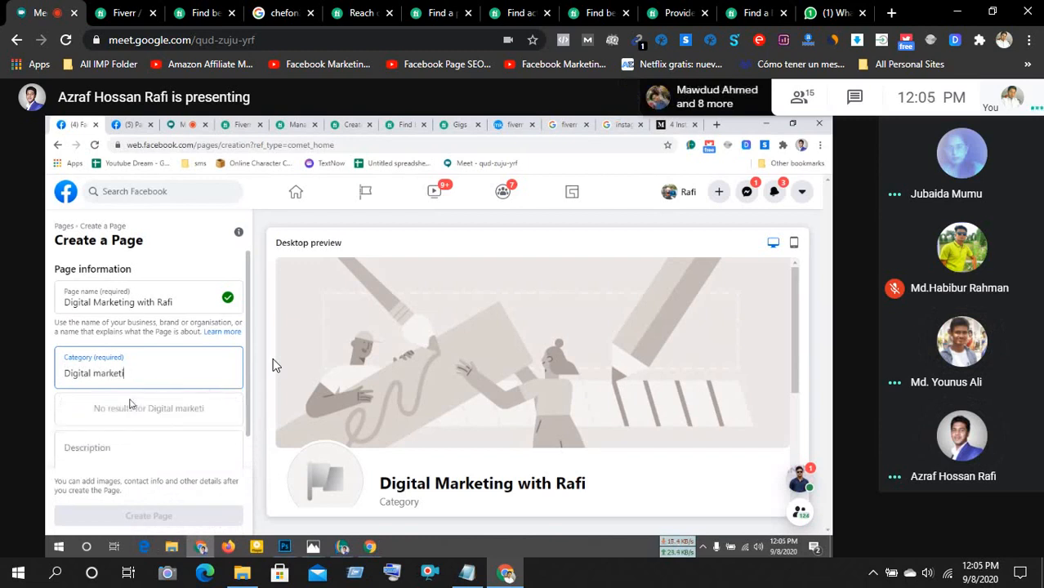
{"action": "type", "text": "ad"}
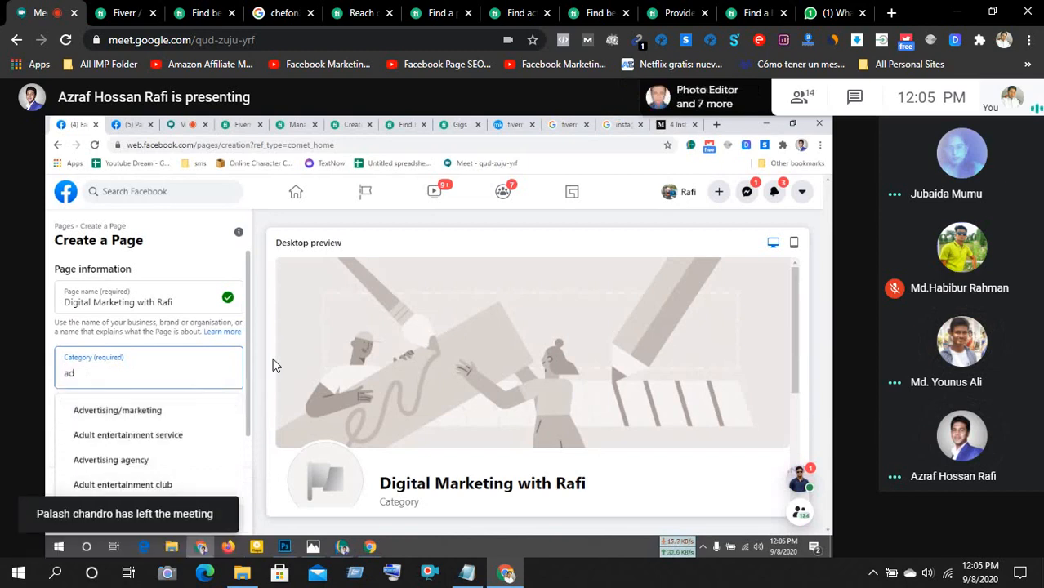
{"action": "left_click", "coordinate": [111, 414]}
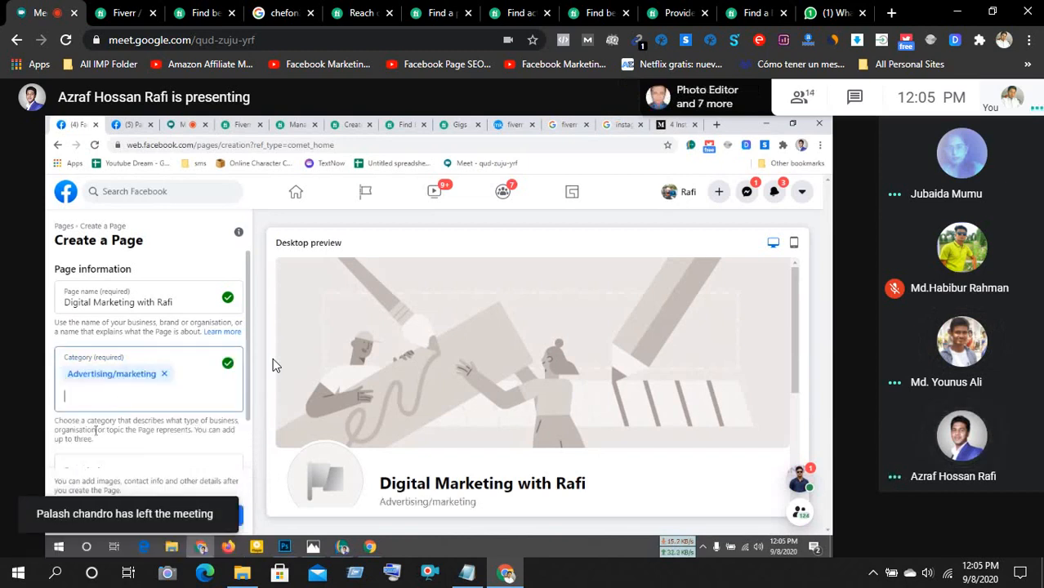
{"action": "scroll", "coordinate": [151, 445], "scroll_direction": "down", "scroll_amount": 1}
{"action": "left_click", "coordinate": [123, 406]}
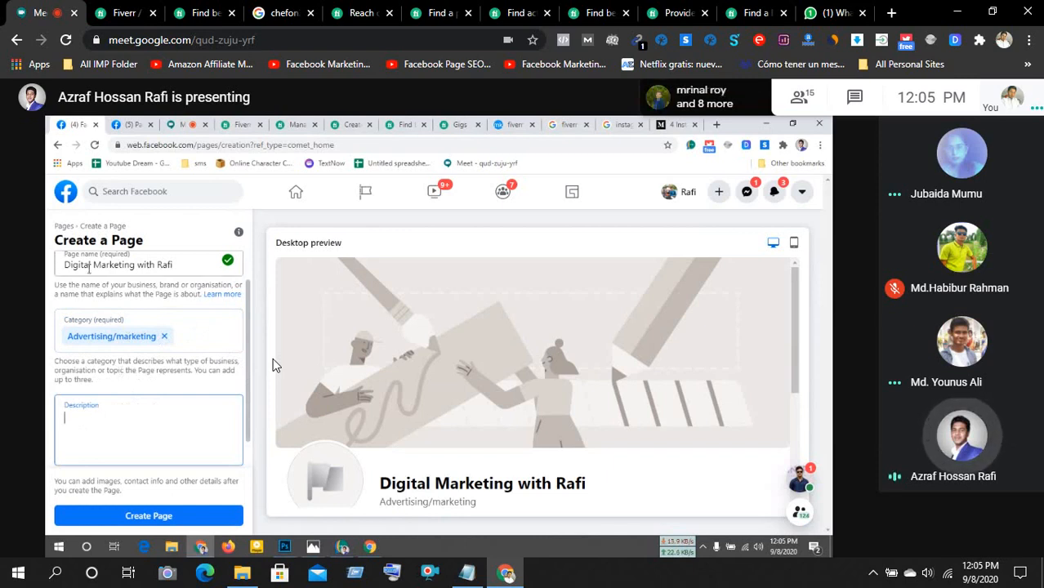
{"action": "left_click", "coordinate": [417, 13]}
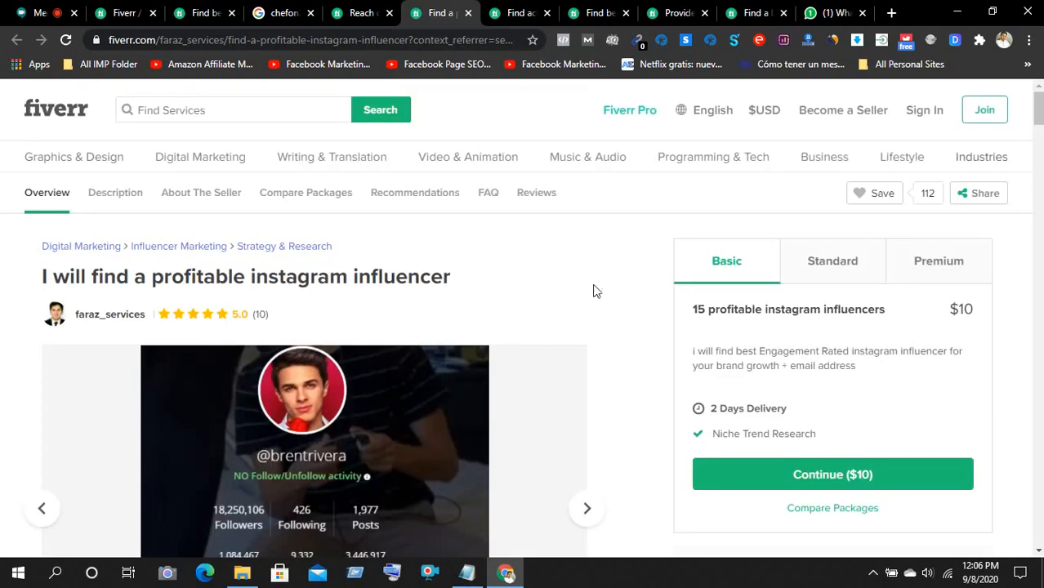
- Look over the Google results for the reviewer's username and open the Settings menu
{"action": "left_click", "coordinate": [277, 14]}
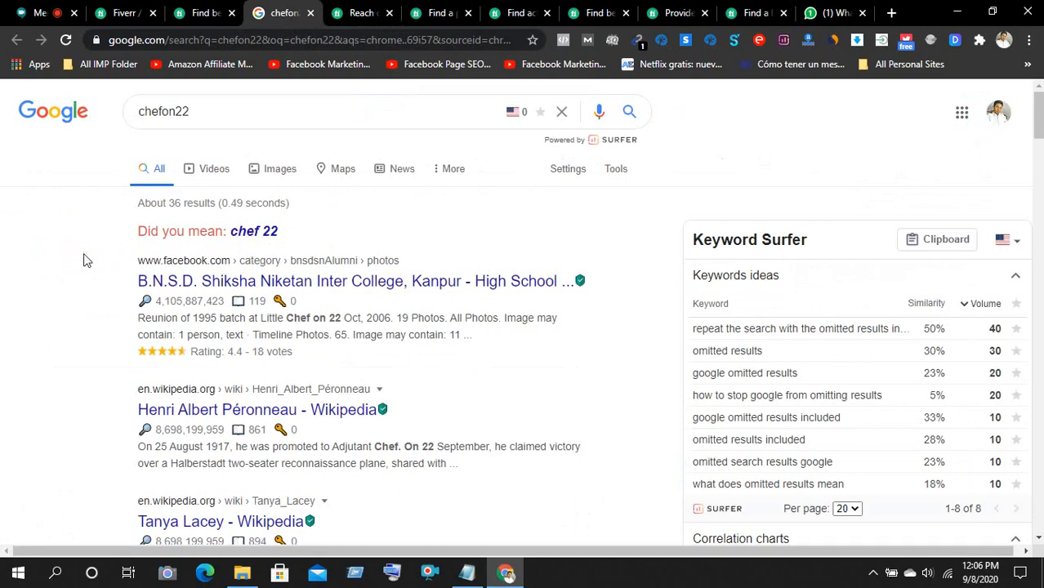
{"action": "scroll", "coordinate": [84, 260], "scroll_direction": "down", "scroll_amount": 5}
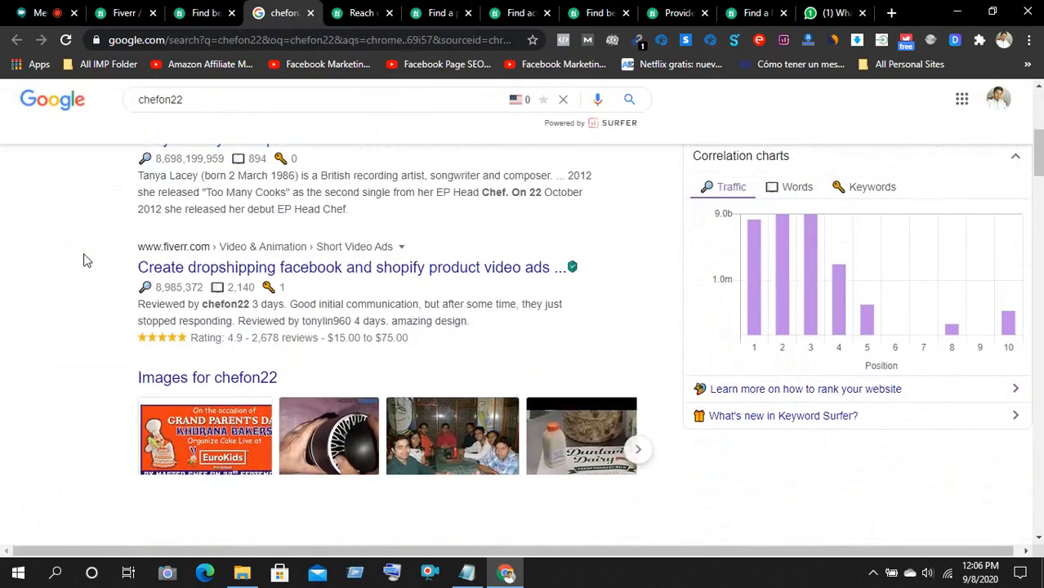
{"action": "scroll", "coordinate": [86, 260], "scroll_direction": "down", "scroll_amount": 4}
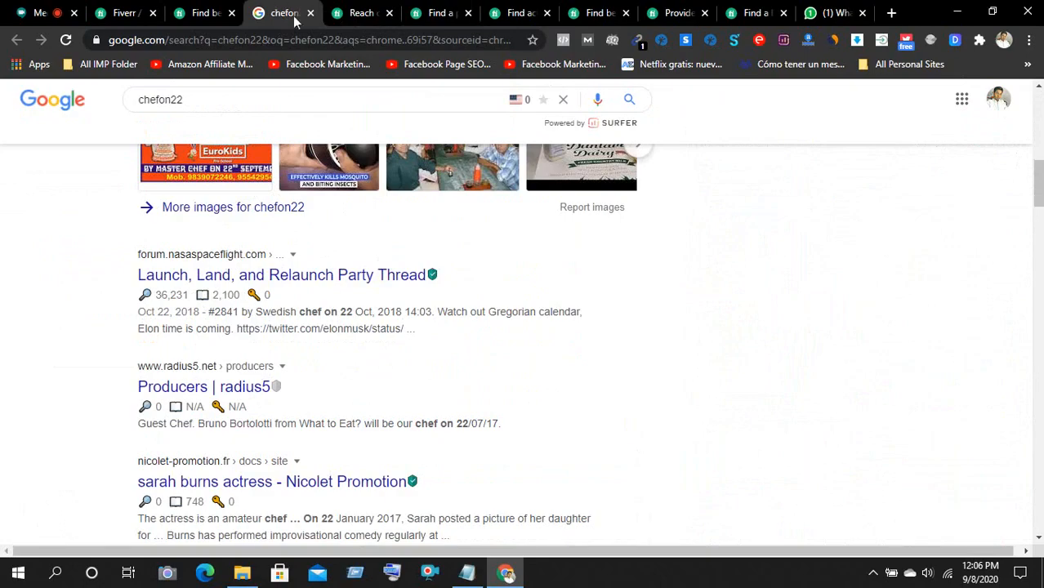
{"action": "scroll", "coordinate": [573, 233], "scroll_direction": "up", "scroll_amount": 10}
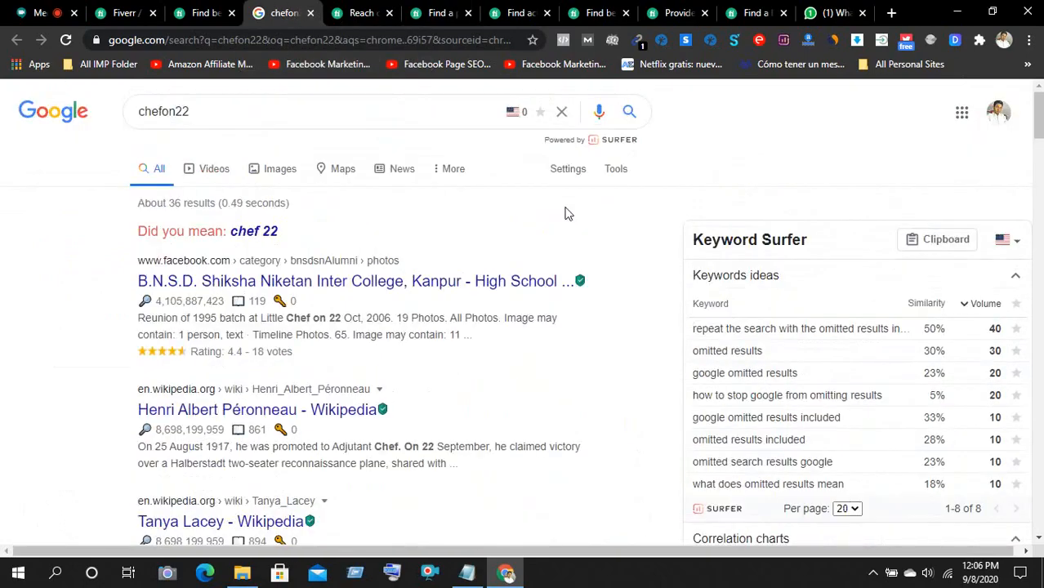
{"action": "scroll", "coordinate": [564, 208], "scroll_direction": "down", "scroll_amount": 14}
{"action": "scroll", "coordinate": [549, 208], "scroll_direction": "up", "scroll_amount": 5}
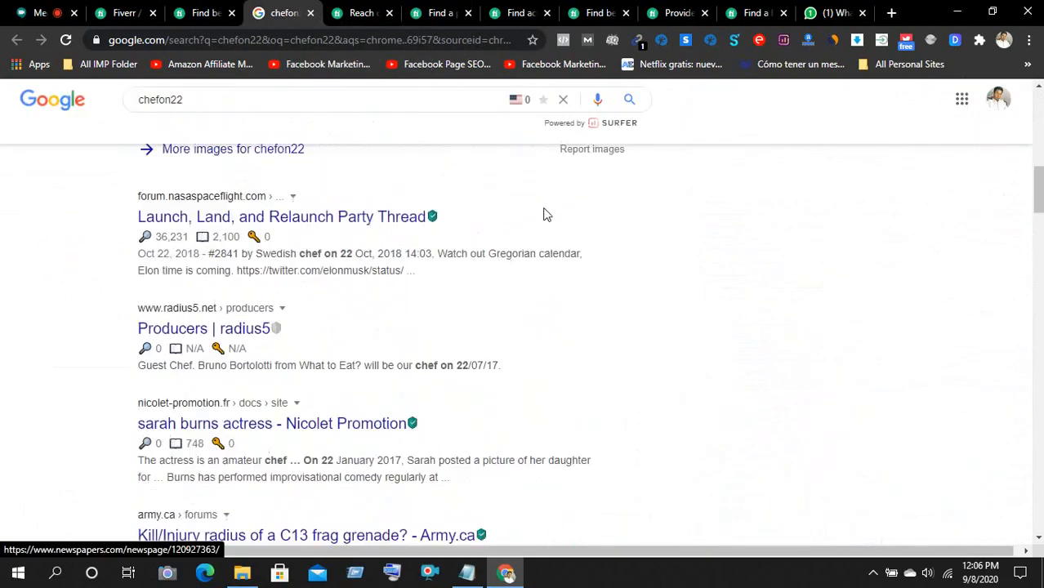
{"action": "scroll", "coordinate": [548, 215], "scroll_direction": "up", "scroll_amount": 10}
{"action": "left_click", "coordinate": [568, 169]}
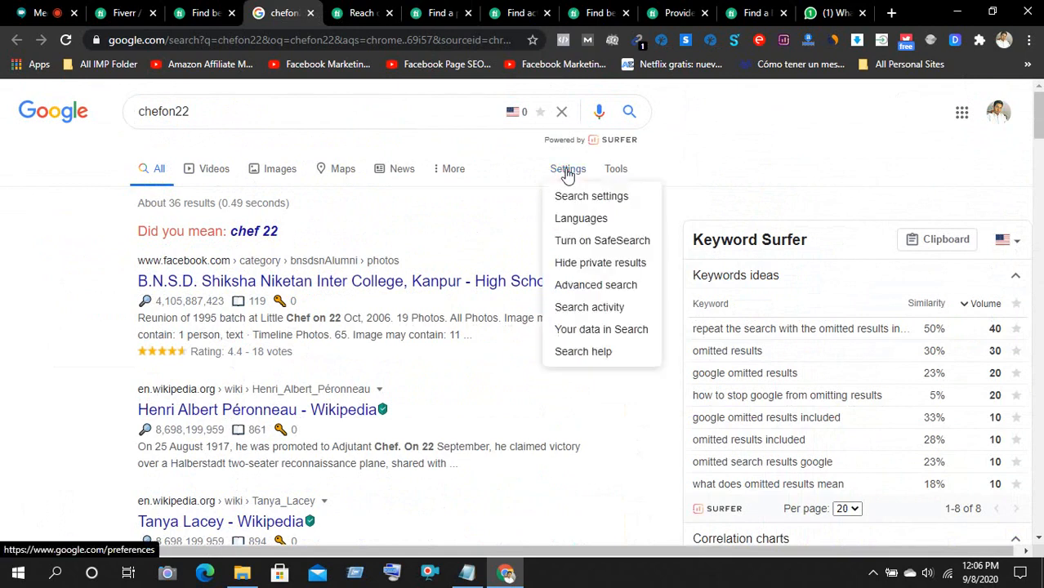
- Set results per page to 10 in Google Search settings and save the preferences
{"action": "left_click", "coordinate": [591, 203]}
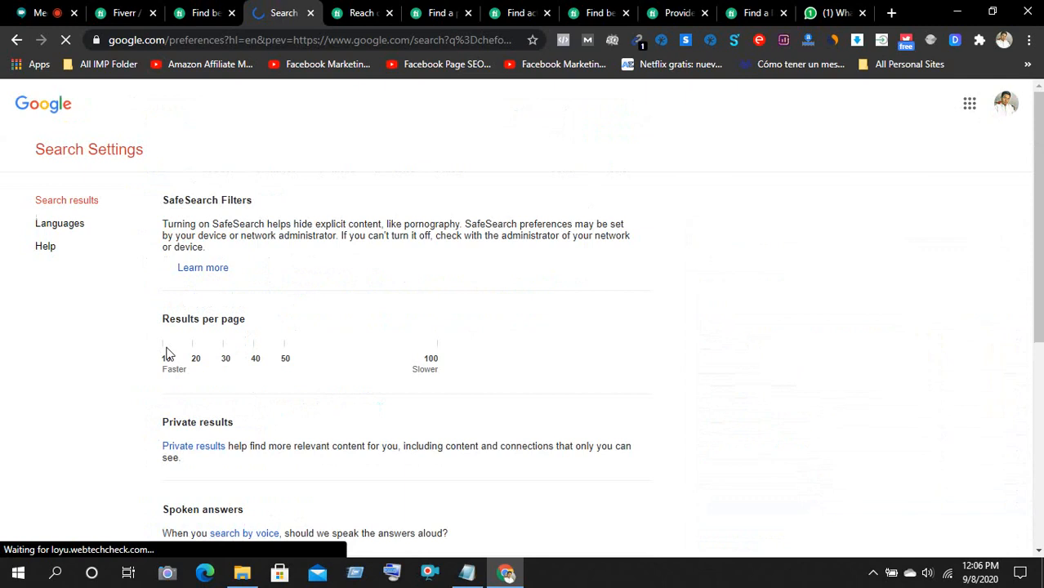
{"action": "left_click", "coordinate": [271, 356]}
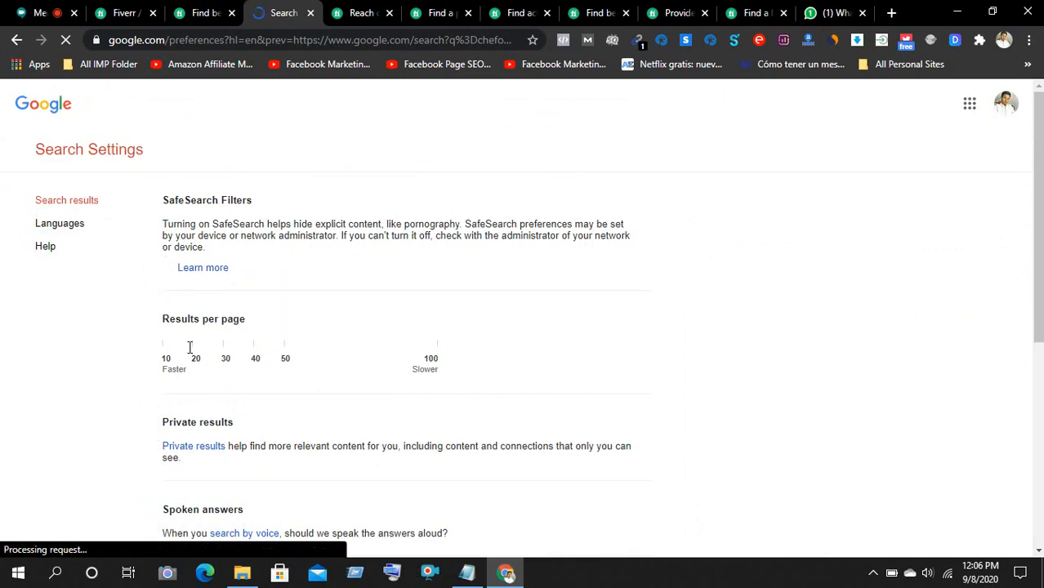
{"action": "left_click", "coordinate": [37, 13]}
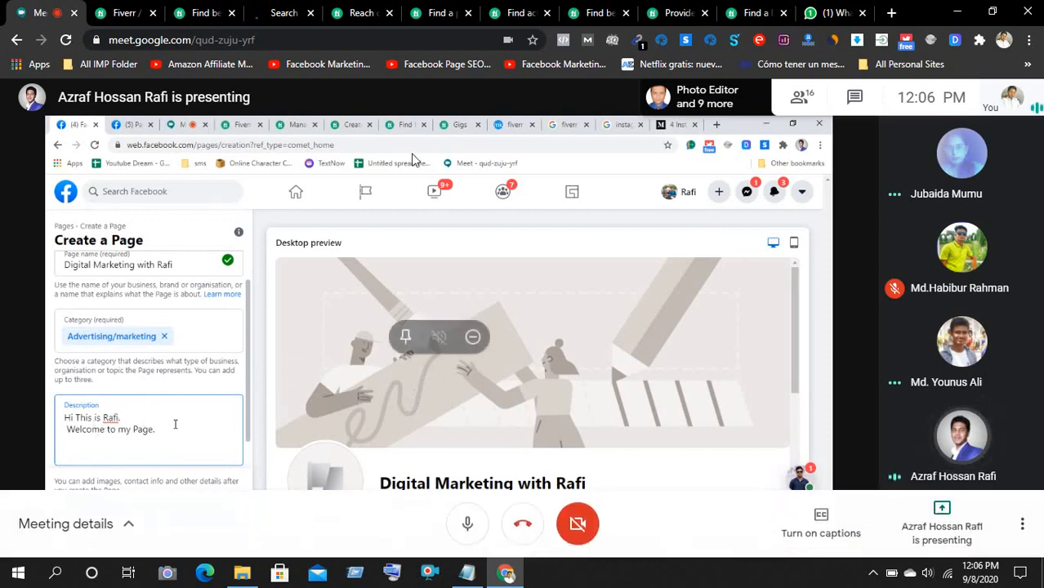
{"action": "left_click", "coordinate": [281, 13]}
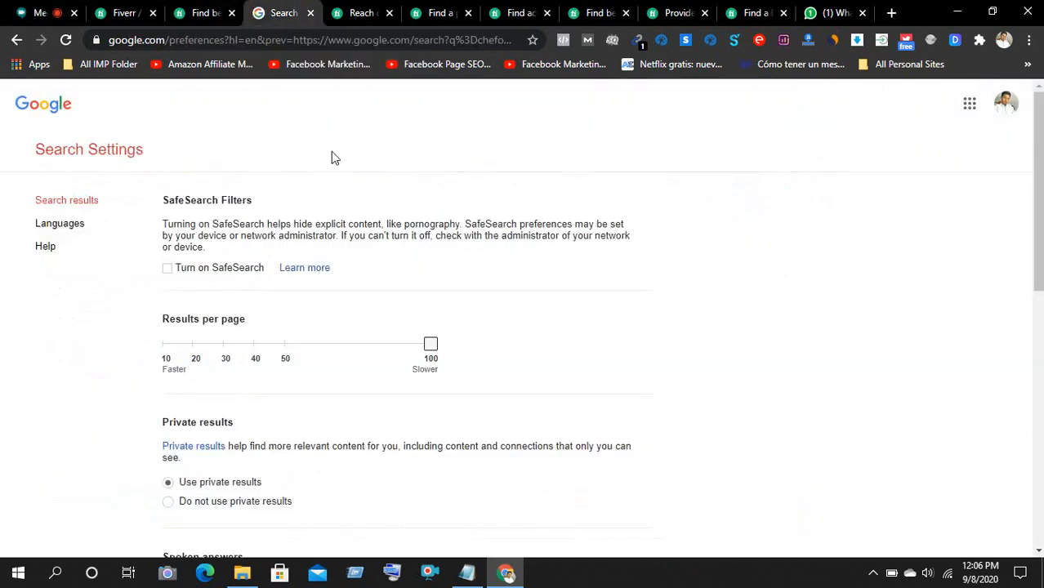
{"action": "left_click_drag", "start_coordinate": [428, 345], "coordinate": [168, 345]}
{"action": "scroll", "coordinate": [679, 332], "scroll_direction": "down", "scroll_amount": 8}
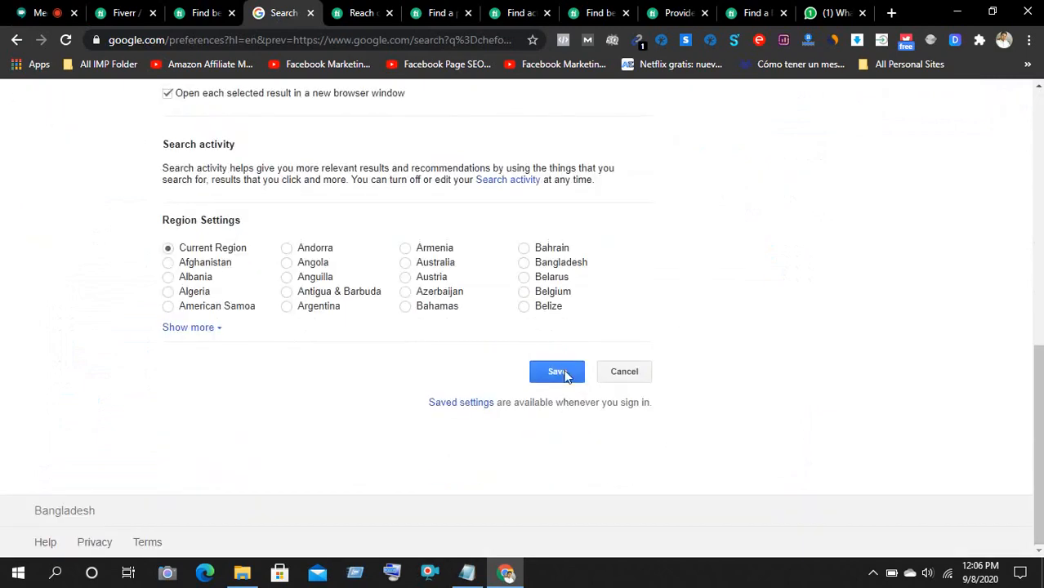
{"action": "left_click", "coordinate": [562, 374]}
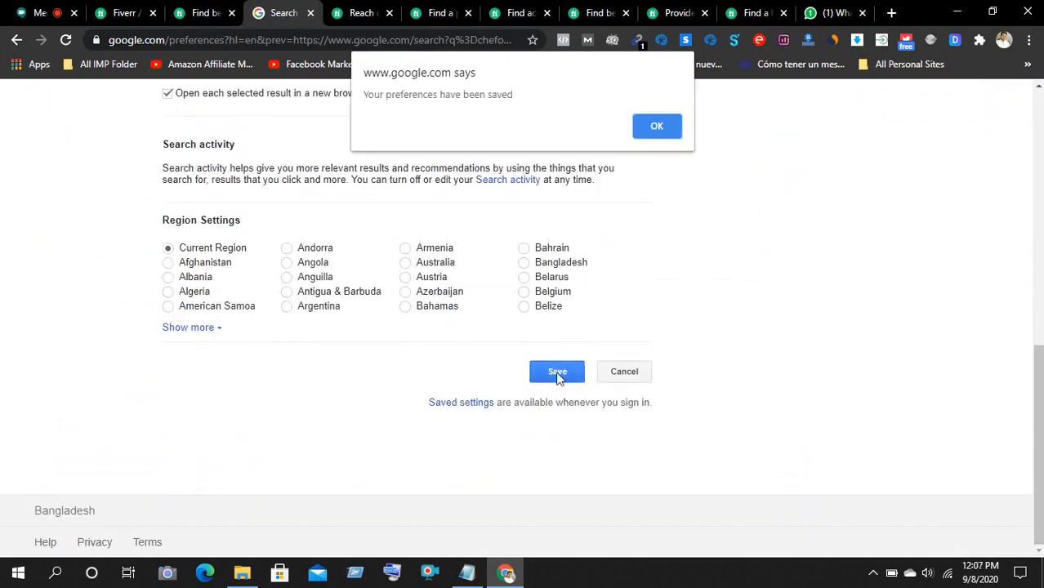
{"action": "left_click", "coordinate": [648, 132]}
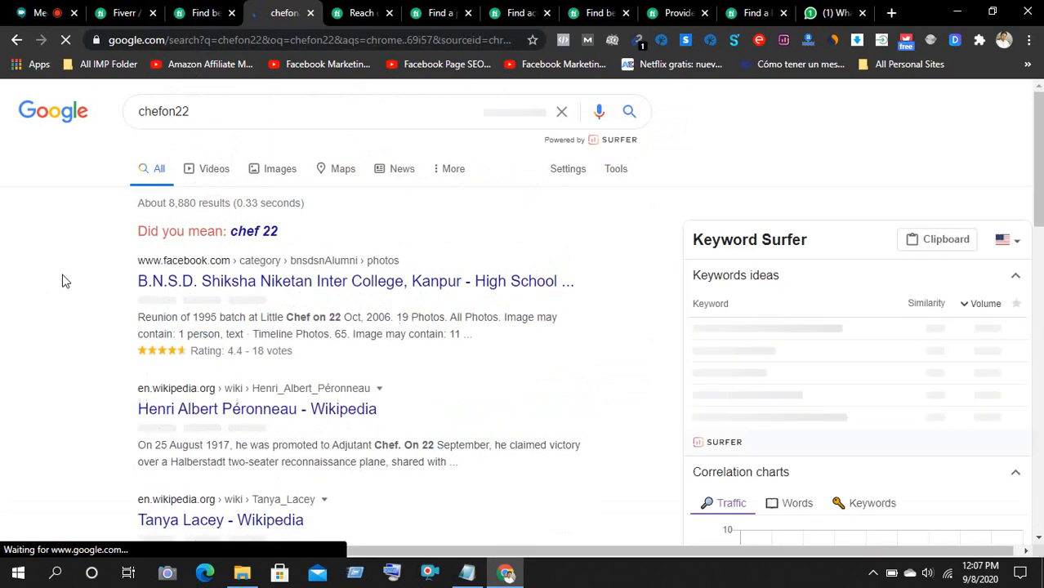
- Close the username search results and scroll back through the Fiverr gig's reviews
{"action": "scroll", "coordinate": [82, 287], "scroll_direction": "down", "scroll_amount": 2}
{"action": "scroll", "coordinate": [81, 287], "scroll_direction": "down", "scroll_amount": 2}
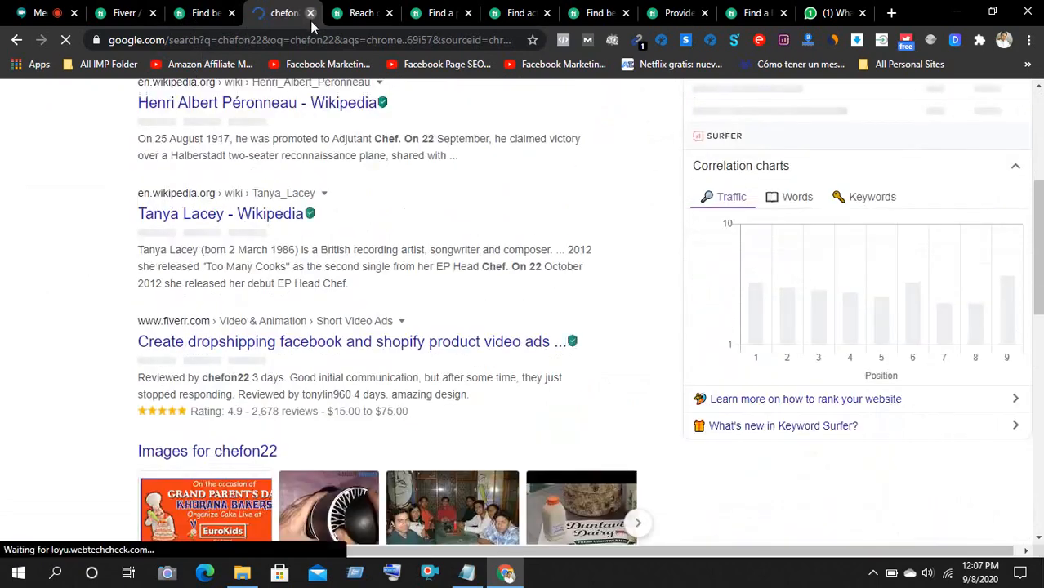
{"action": "left_click", "coordinate": [311, 13]}
{"action": "left_click", "coordinate": [206, 18]}
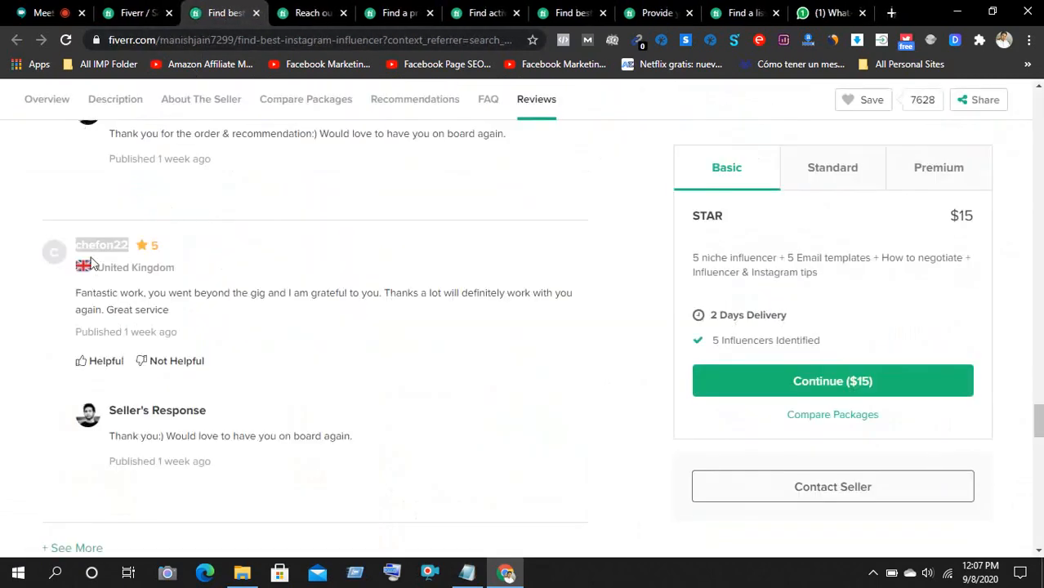
{"action": "scroll", "coordinate": [3, 304], "scroll_direction": "down", "scroll_amount": 3}
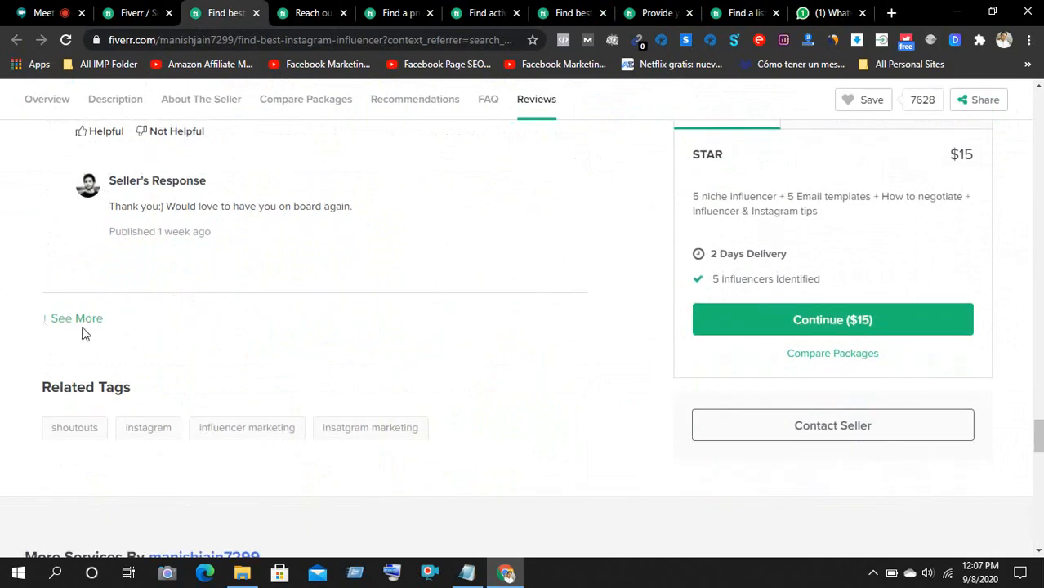
{"action": "scroll", "coordinate": [4, 317], "scroll_direction": "up", "scroll_amount": 6}
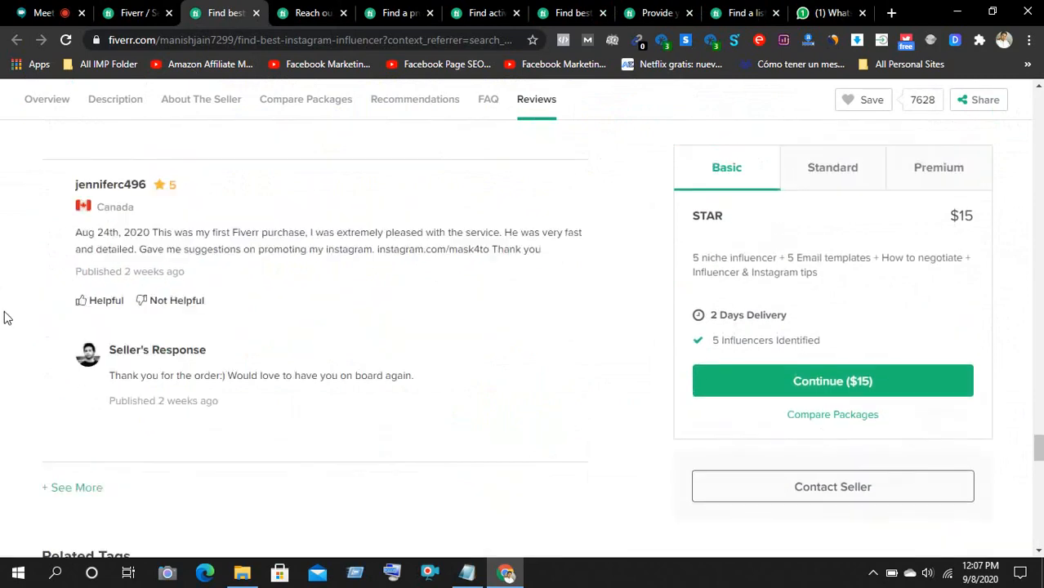
{"action": "scroll", "coordinate": [3, 317], "scroll_direction": "up", "scroll_amount": 10}
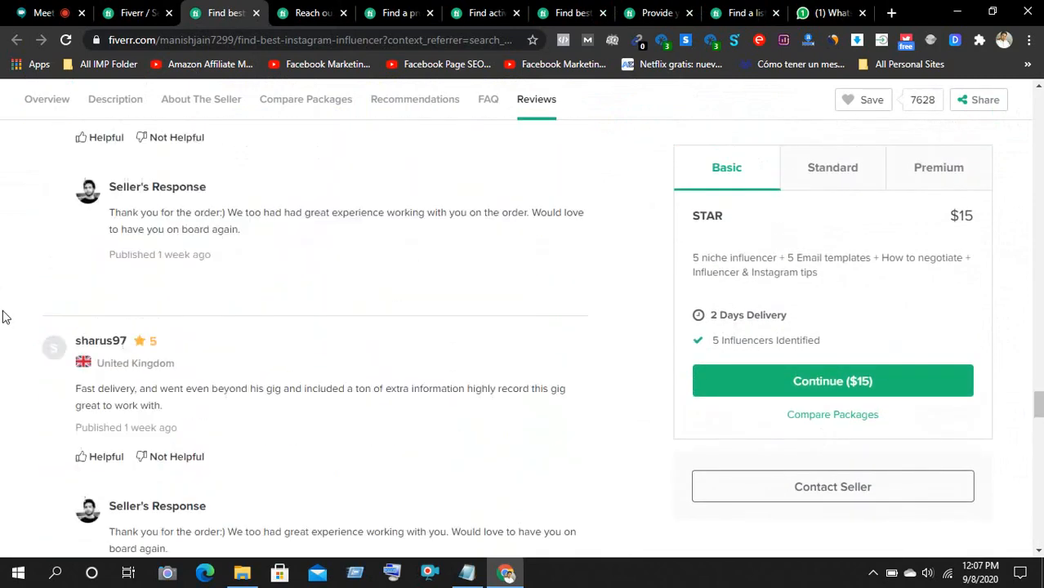
{"action": "scroll", "coordinate": [3, 318], "scroll_direction": "up", "scroll_amount": 7}
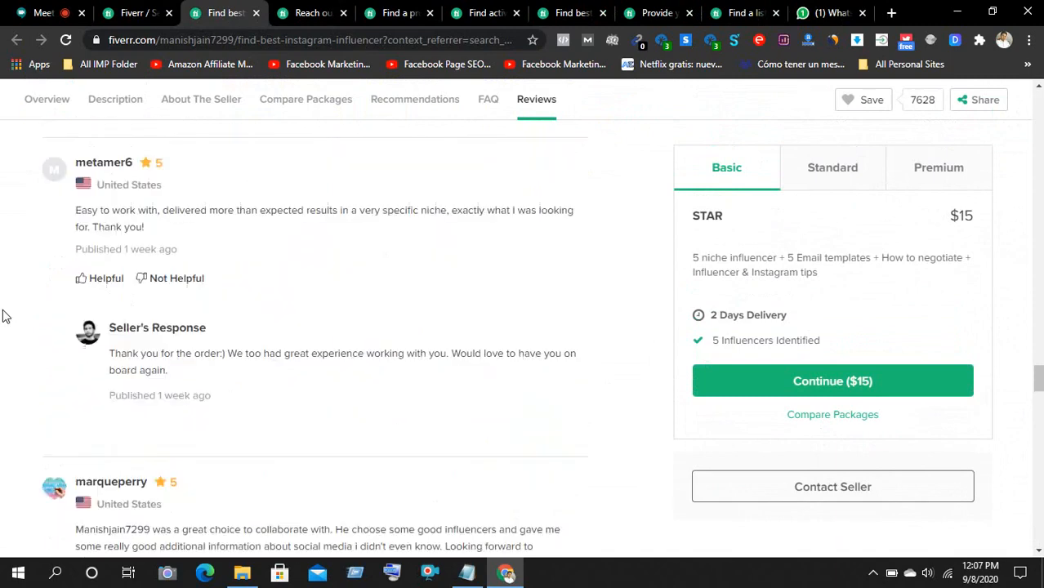
{"action": "scroll", "coordinate": [4, 317], "scroll_direction": "up", "scroll_amount": 5}
{"action": "scroll", "coordinate": [3, 317], "scroll_direction": "down", "scroll_amount": 5}
{"action": "scroll", "coordinate": [3, 315], "scroll_direction": "down", "scroll_amount": 1}
- Search Google for a reviewer's username selected in the reviews
{"action": "double_click", "coordinate": [103, 254]}
{"action": "right_click", "coordinate": [103, 254]}
{"action": "left_click", "coordinate": [140, 283]}
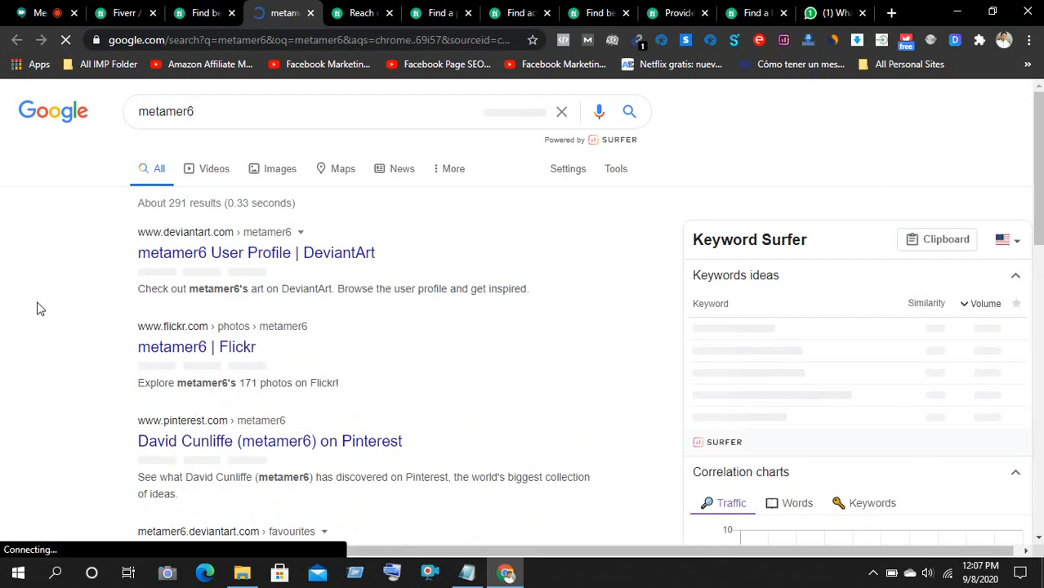
- Scroll through that username's search results, then return to the Google Meet class call
{"action": "scroll", "coordinate": [37, 309], "scroll_direction": "down", "scroll_amount": 2}
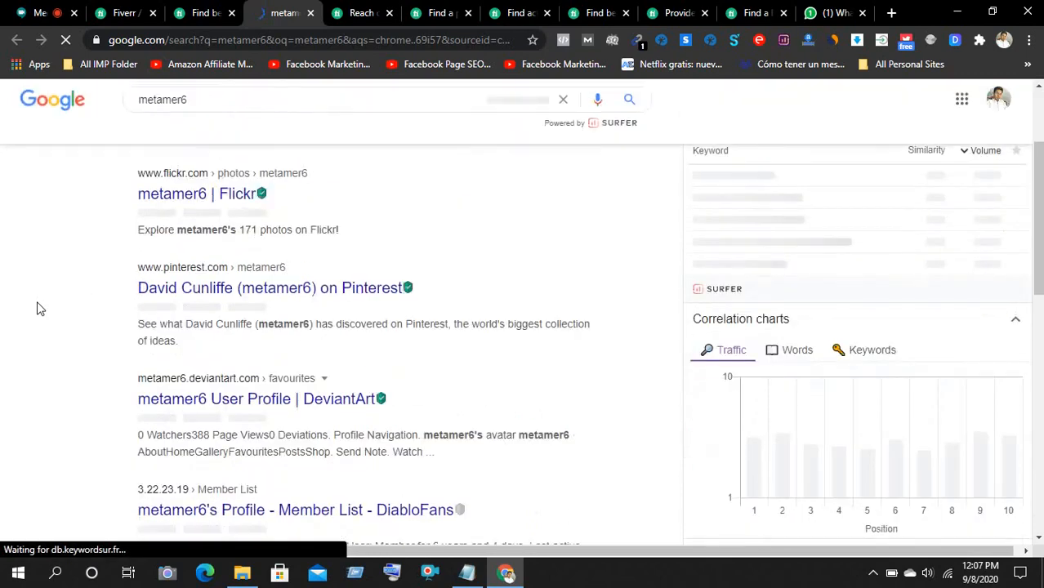
{"action": "scroll", "coordinate": [37, 309], "scroll_direction": "down", "scroll_amount": 2}
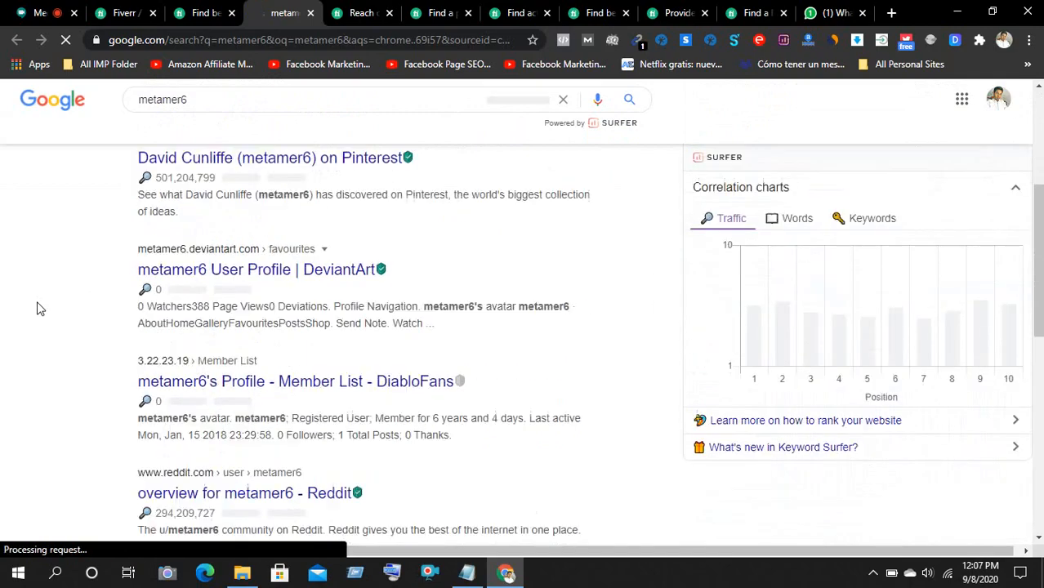
{"action": "scroll", "coordinate": [37, 309], "scroll_direction": "down", "scroll_amount": 10}
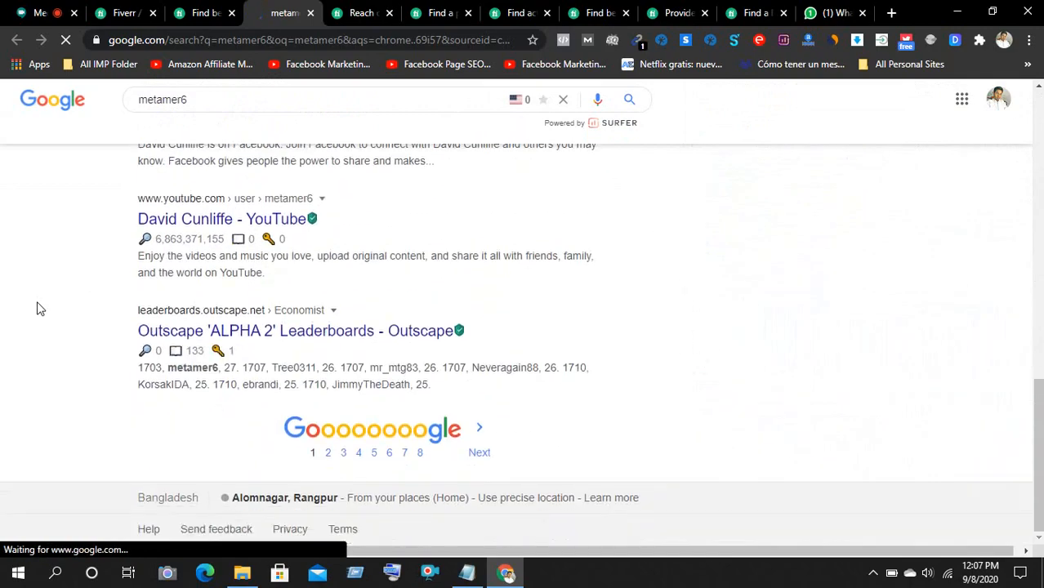
{"action": "scroll", "coordinate": [37, 309], "scroll_direction": "up", "scroll_amount": 10}
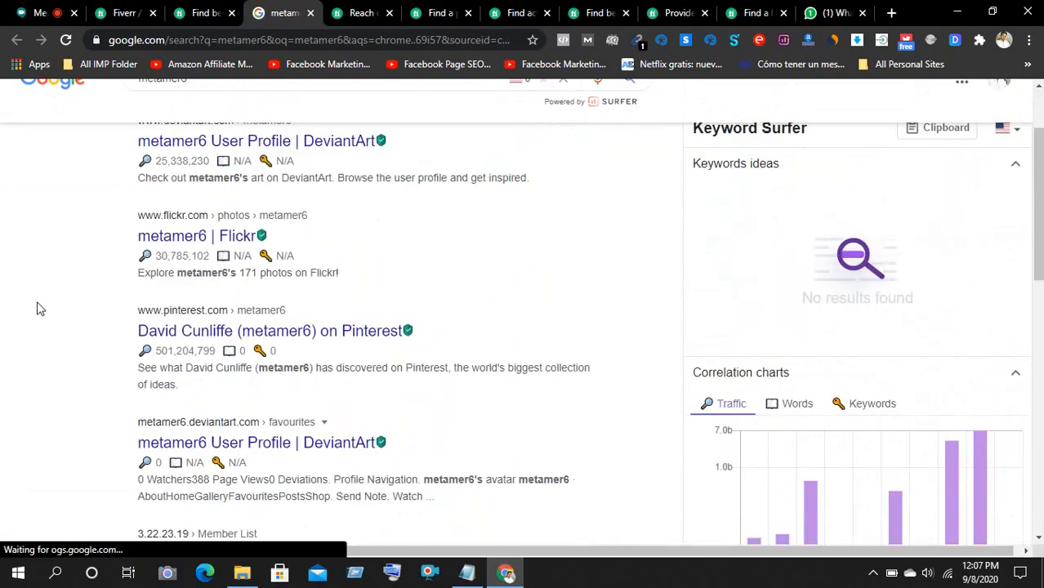
{"action": "scroll", "coordinate": [37, 309], "scroll_direction": "up", "scroll_amount": 2}
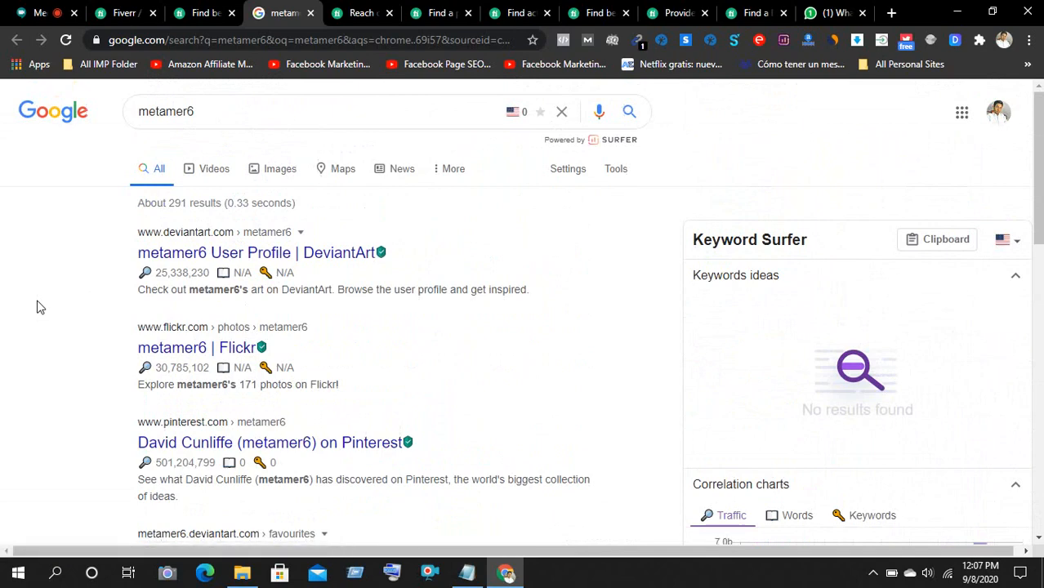
{"action": "scroll", "coordinate": [36, 308], "scroll_direction": "down", "scroll_amount": 2}
{"action": "scroll", "coordinate": [37, 307], "scroll_direction": "down", "scroll_amount": 1}
{"action": "scroll", "coordinate": [37, 308], "scroll_direction": "up", "scroll_amount": 3}
{"action": "scroll", "coordinate": [37, 306], "scroll_direction": "down", "scroll_amount": 5}
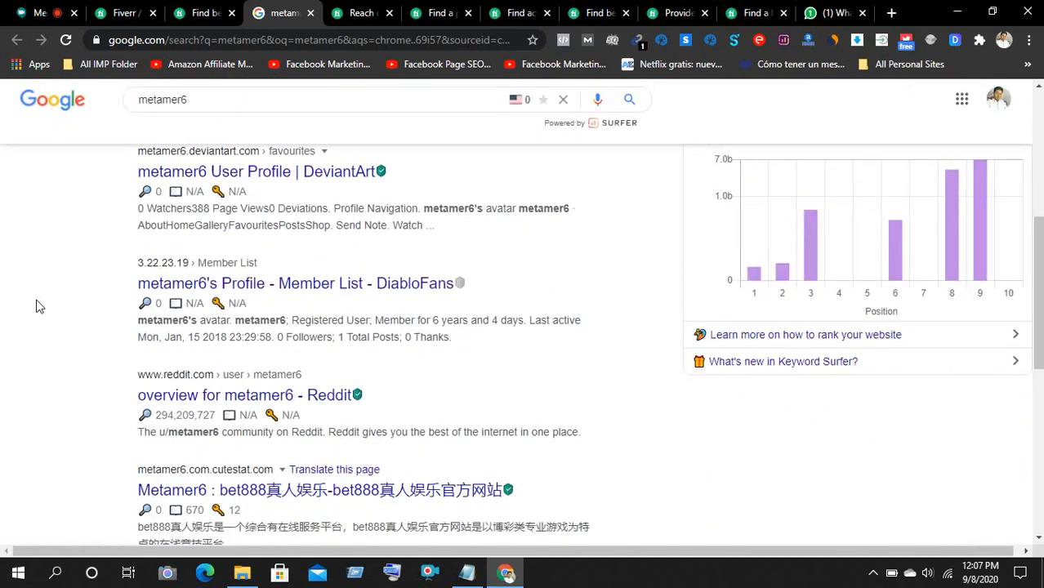
{"action": "scroll", "coordinate": [37, 308], "scroll_direction": "down", "scroll_amount": 2}
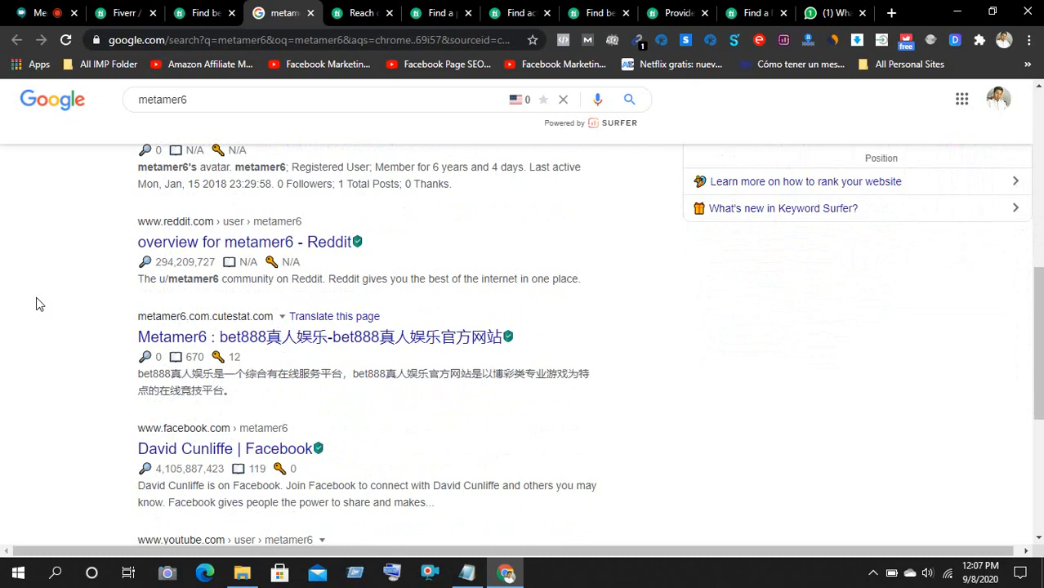
{"action": "scroll", "coordinate": [36, 305], "scroll_direction": "down", "scroll_amount": 3}
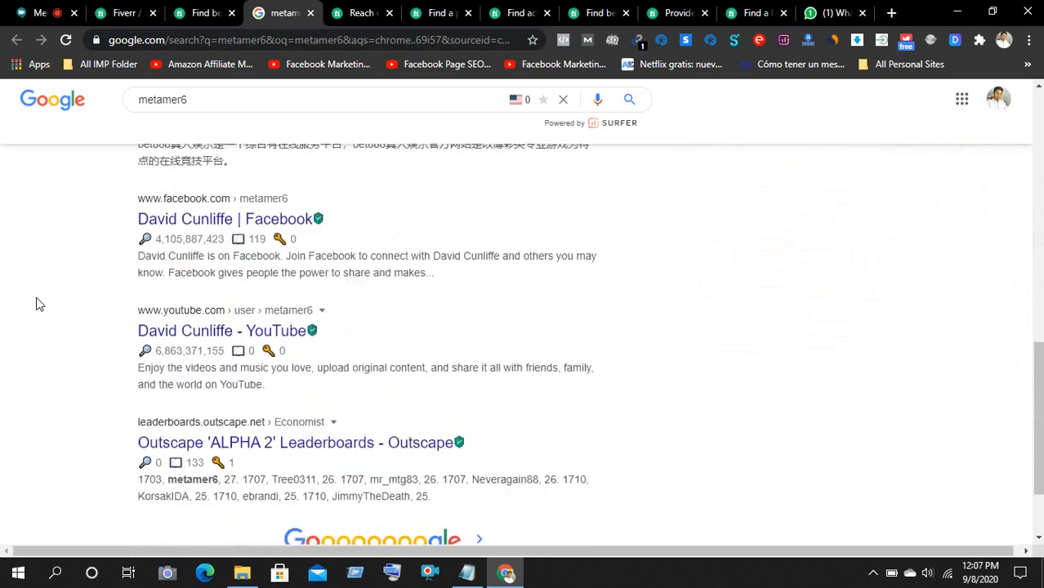
{"action": "scroll", "coordinate": [37, 305], "scroll_direction": "down", "scroll_amount": 2}
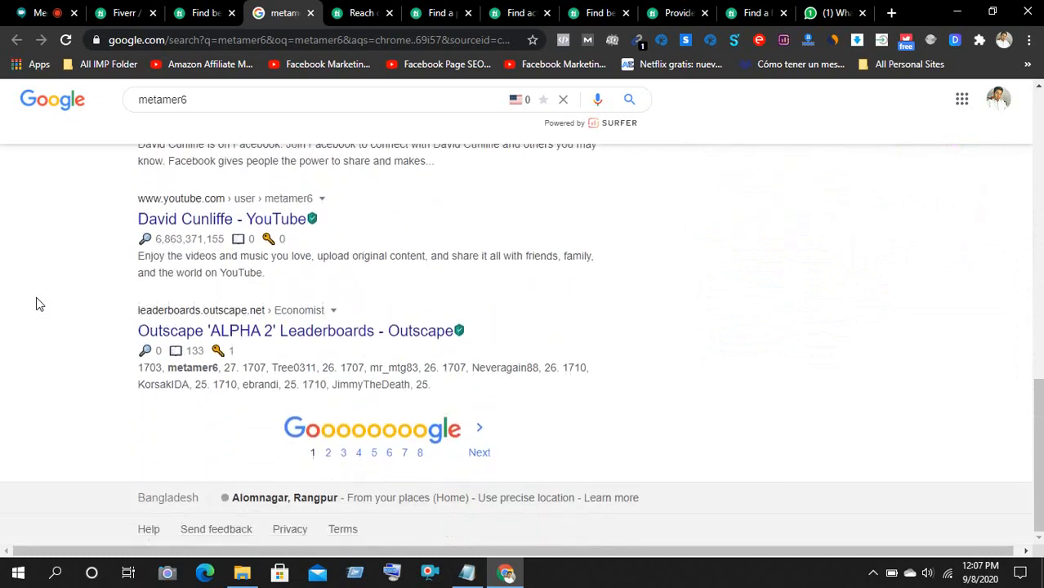
{"action": "left_click", "coordinate": [33, 13]}
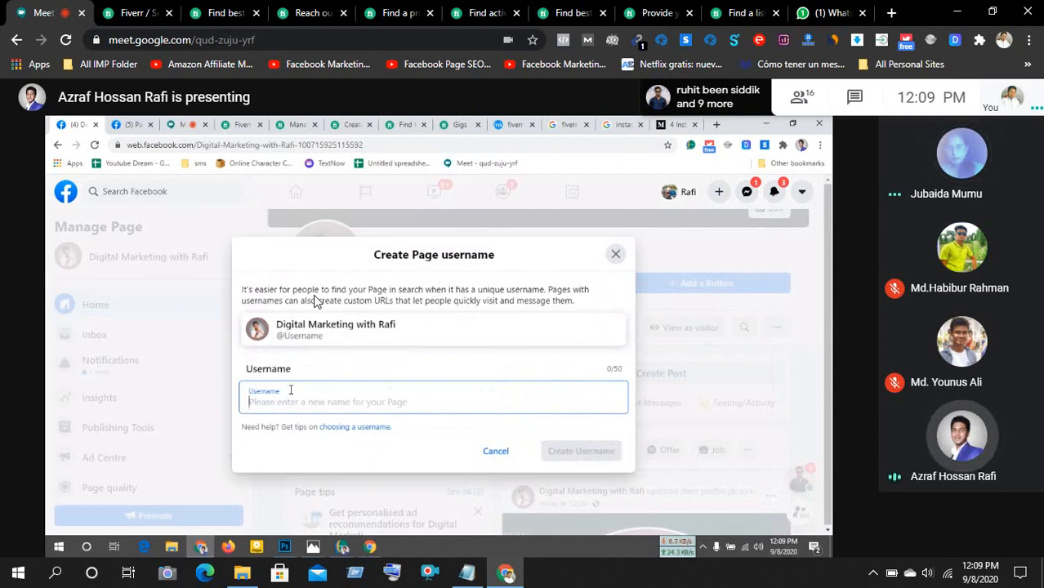
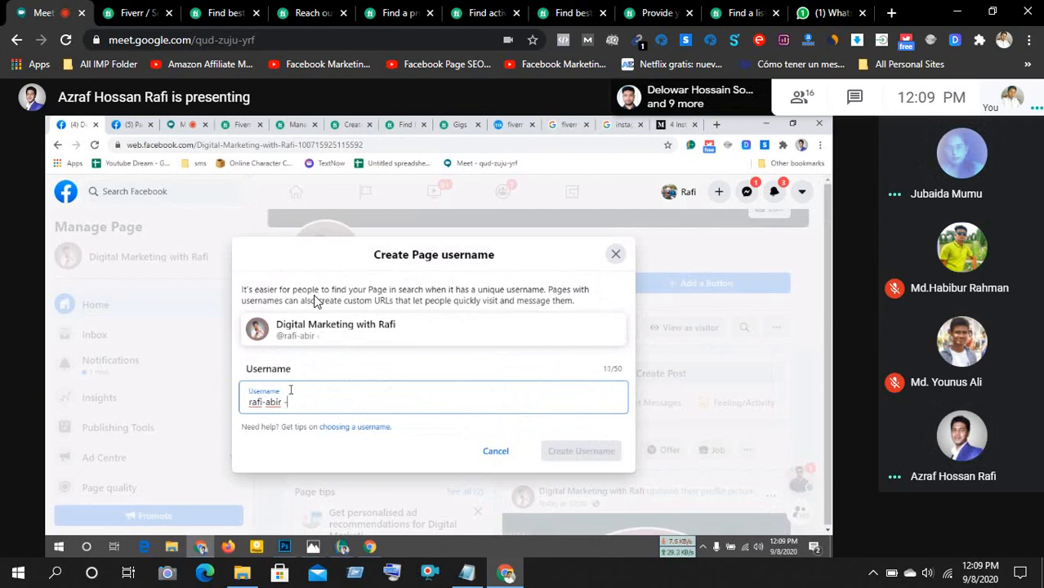
- Type the Page's username, editing the draft handle until a 10-character username remains
{"action": "key", "text": "Home"}
{"action": "type", "text": "_"}
{"action": "key", "text": "BackSpace"}
{"action": "key", "text": "End"}
{"action": "key", "text": "BackSpace"}
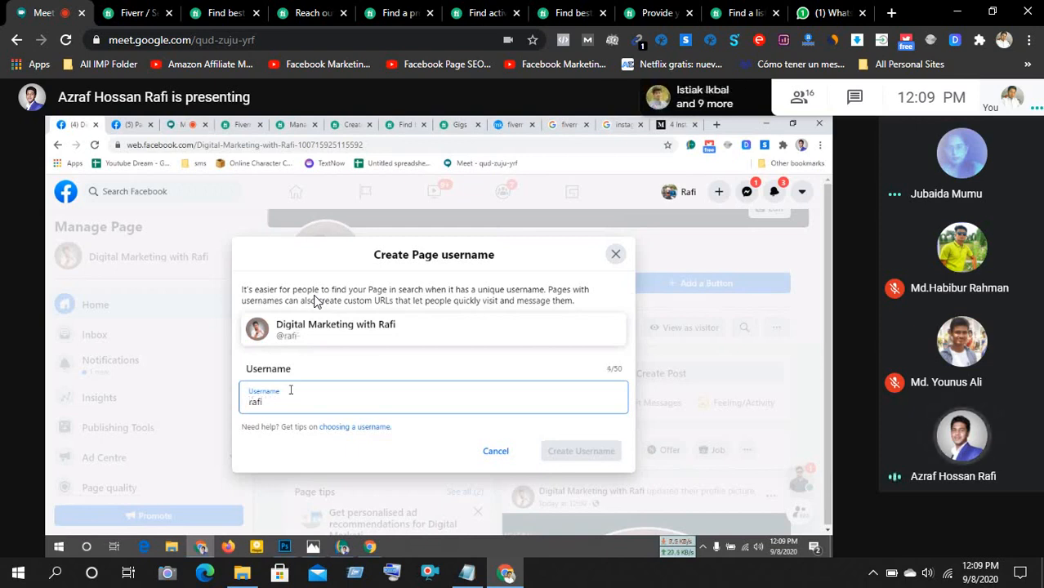
{"action": "type", "text": "_"}
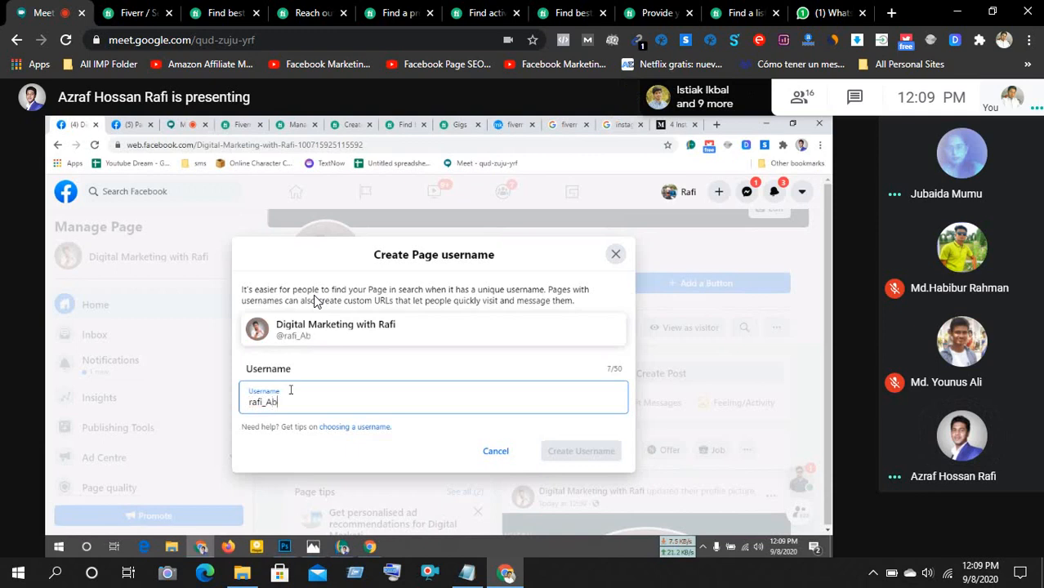
{"action": "type", "text": "abir"}
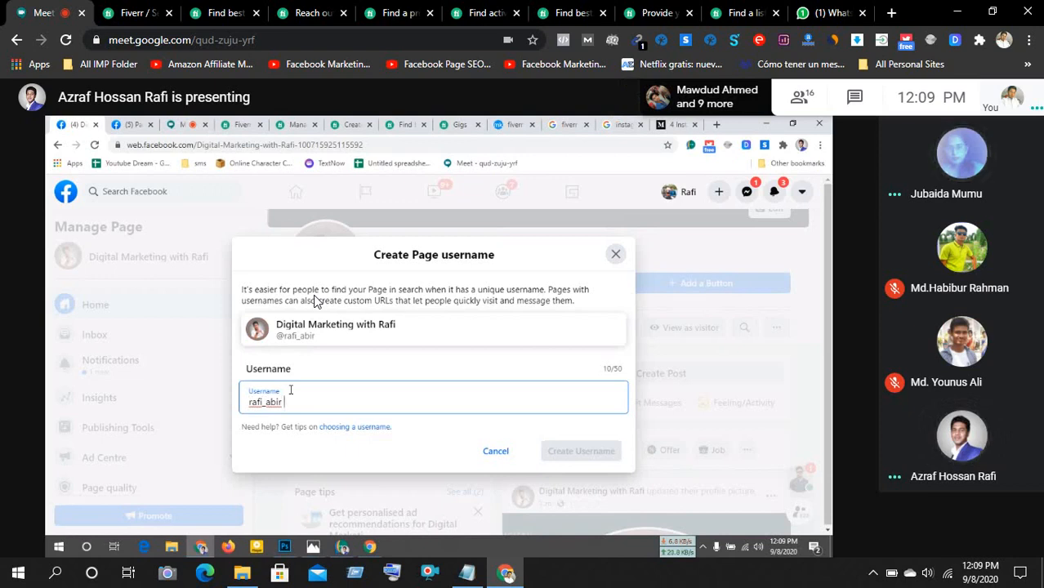
{"action": "key", "text": "BackSpace"}
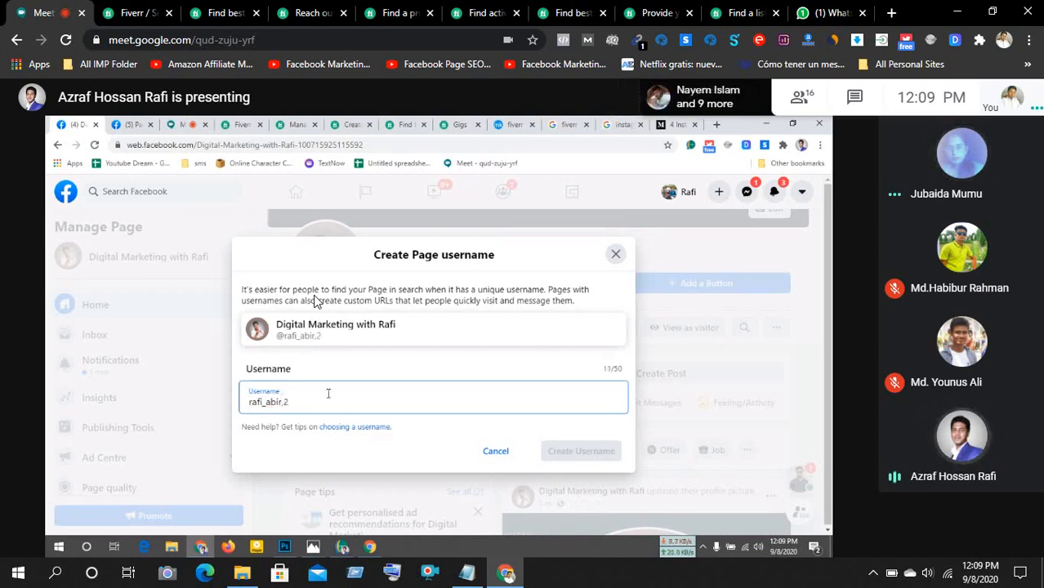
{"action": "key", "text": "BackSpace"}
{"action": "key", "text": "BackSpace"}
{"action": "type", "text": "2"}
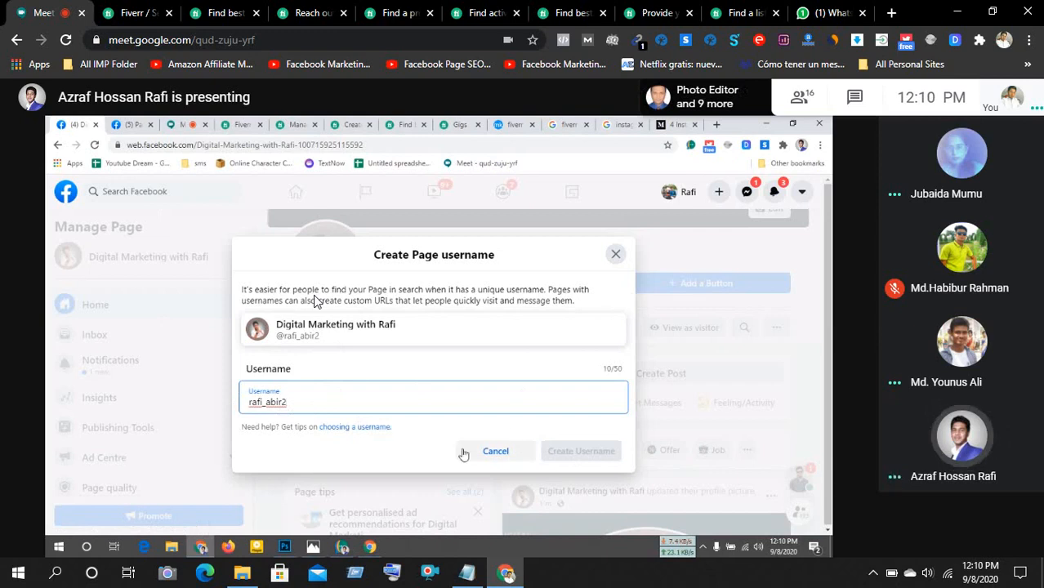
- Check whether the new Page username is available
{"action": "left_click", "coordinate": [353, 430]}
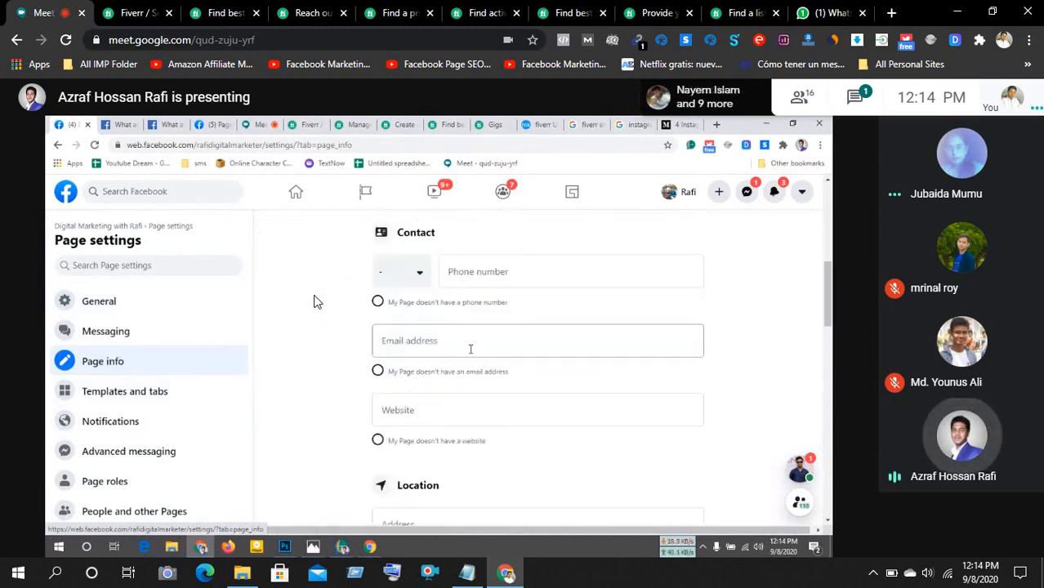
- Set the contact phone country code to Bangladesh (BD+880) and enter the phone number
{"action": "left_click", "coordinate": [418, 276]}
{"action": "left_click", "coordinate": [418, 276]}
{"action": "left_click", "coordinate": [419, 276]}
{"action": "left_click", "coordinate": [421, 277]}
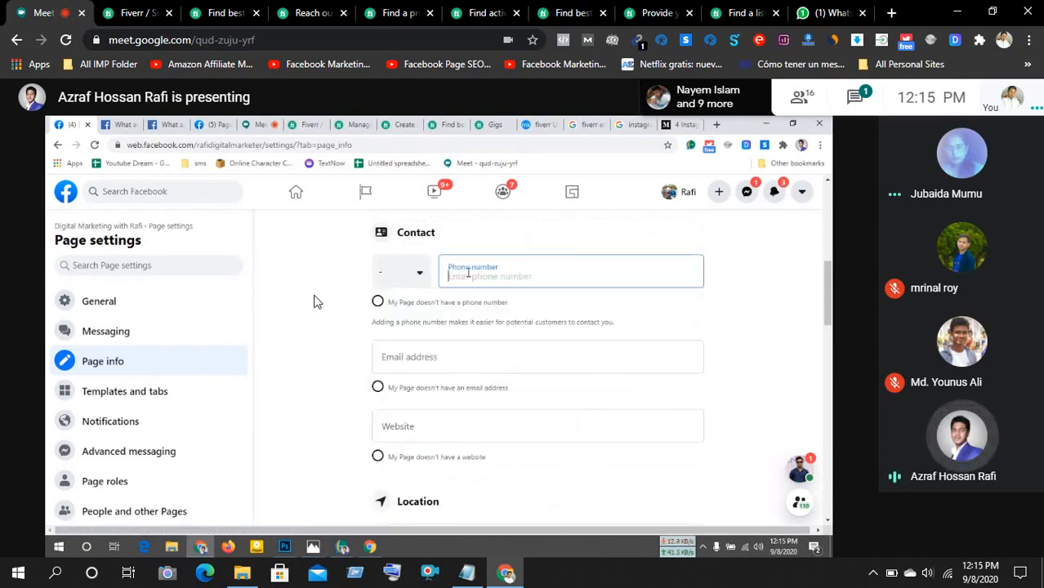
{"action": "left_click", "coordinate": [419, 278]}
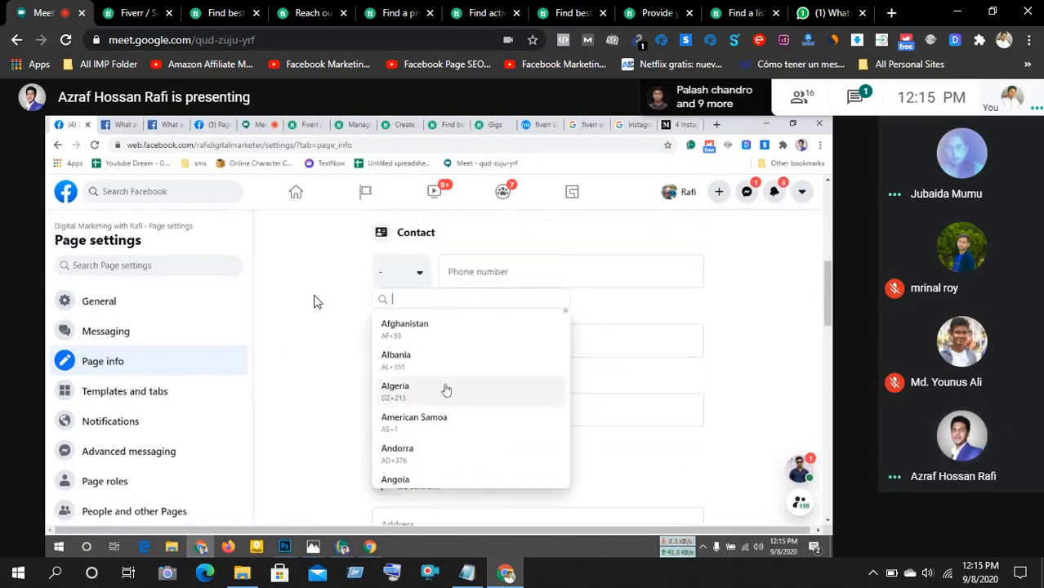
{"action": "type", "text": "b"}
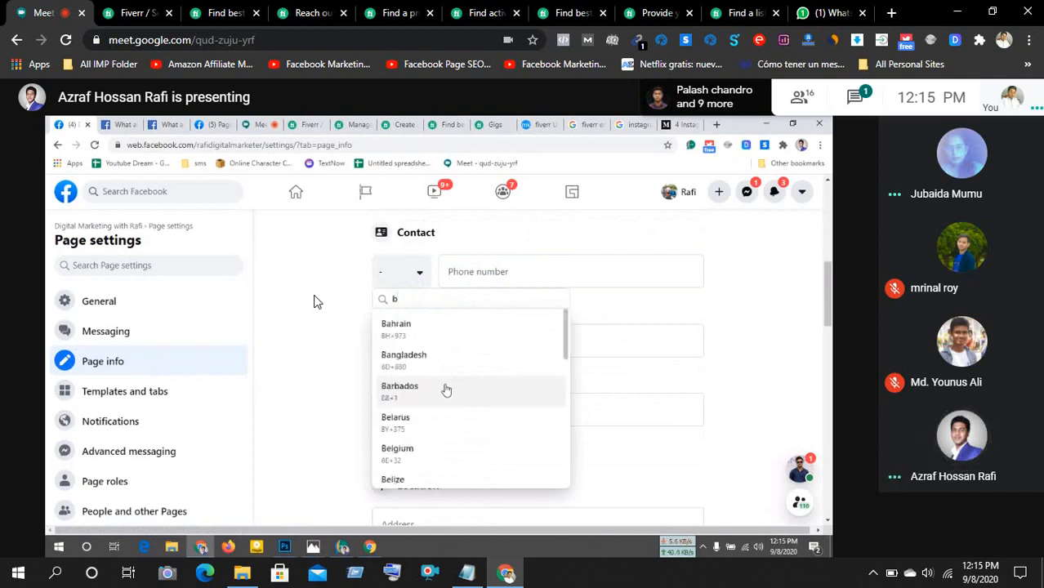
{"action": "left_click", "coordinate": [441, 361]}
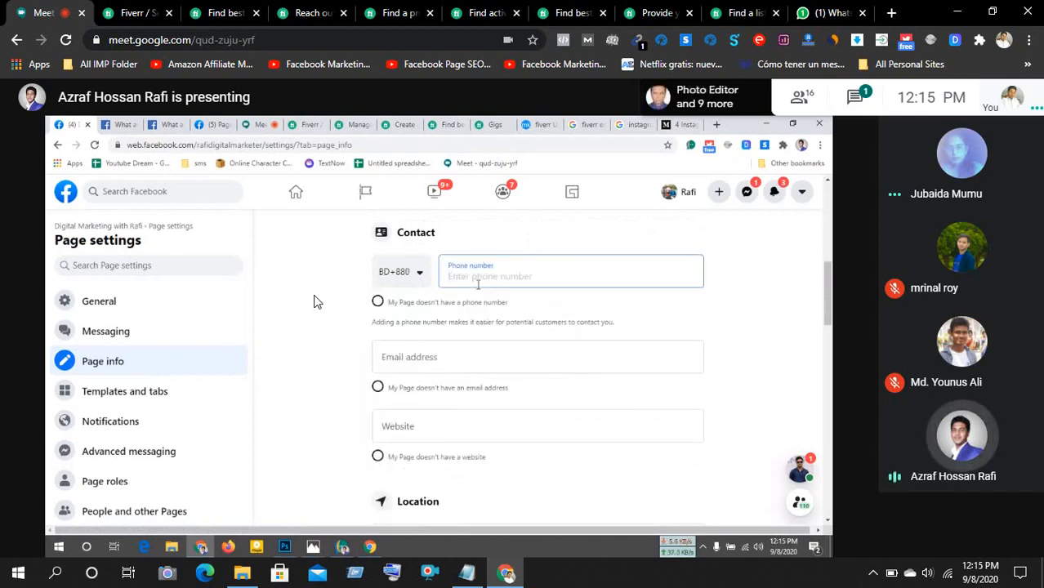
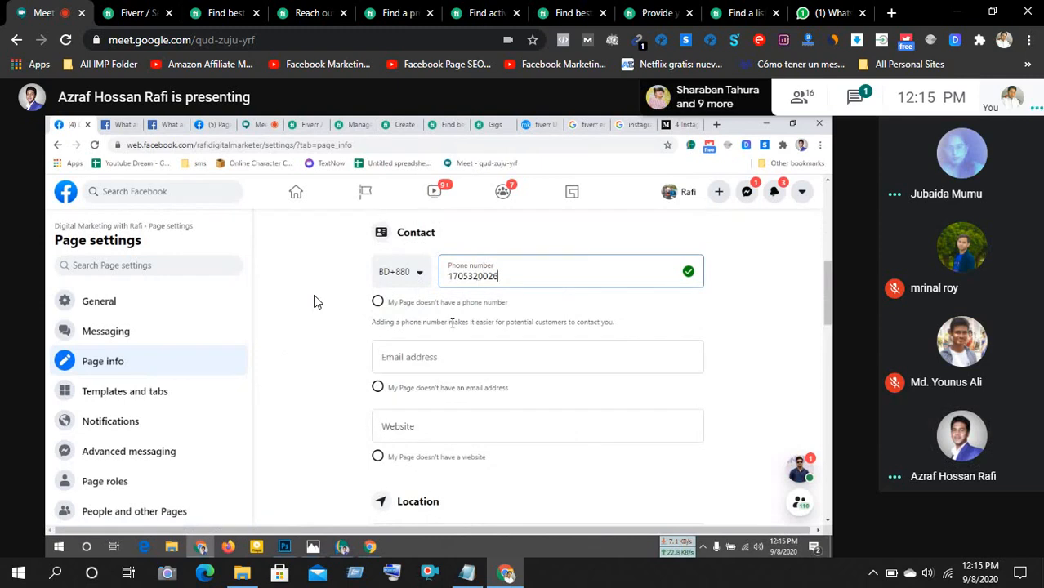
{"action": "left_click", "coordinate": [455, 353]}
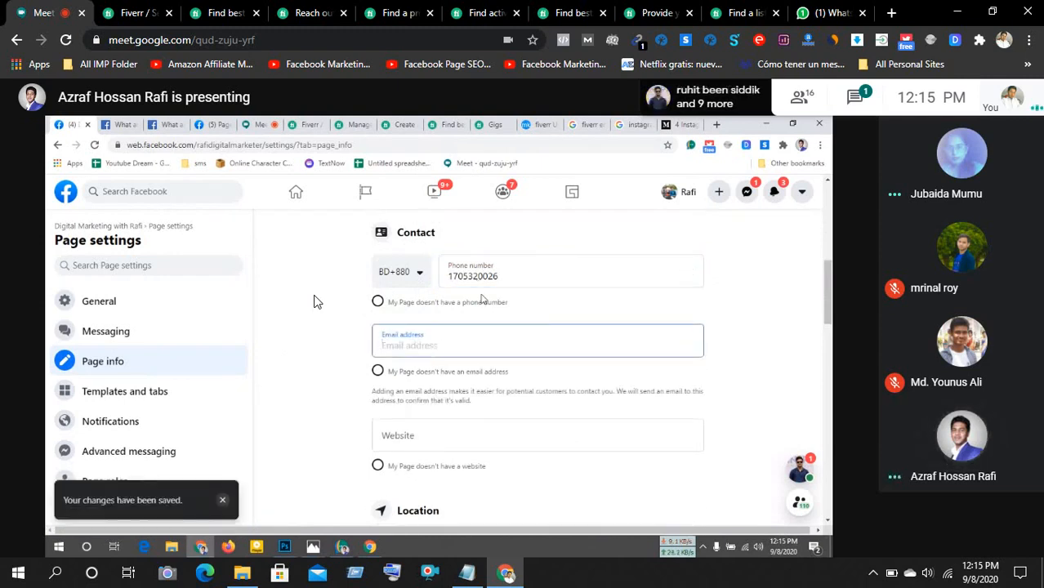
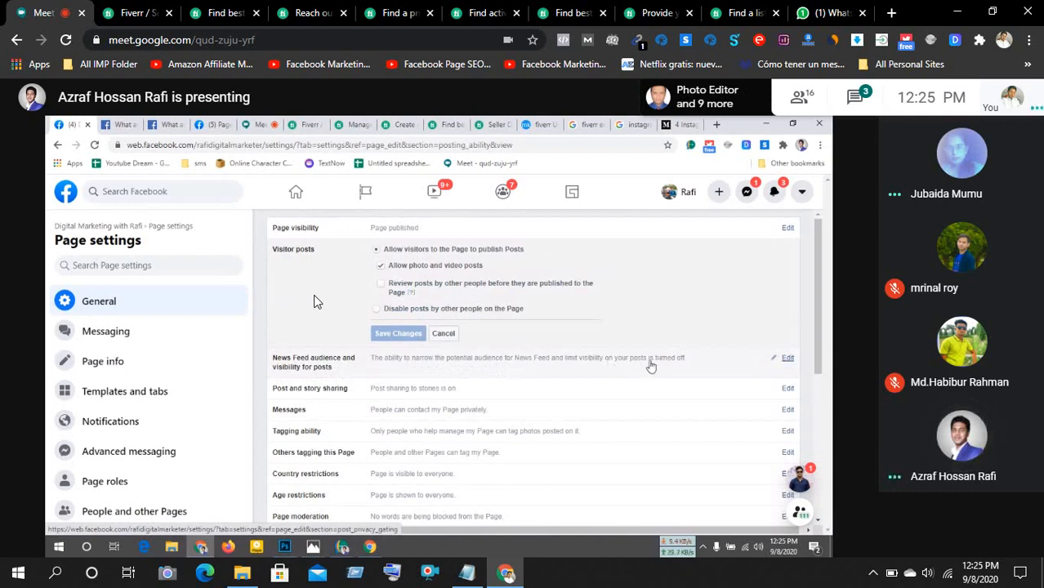
- Open the Visitor posts, Messages and News Feed audience Page settings for editing
{"action": "left_click", "coordinate": [788, 359]}
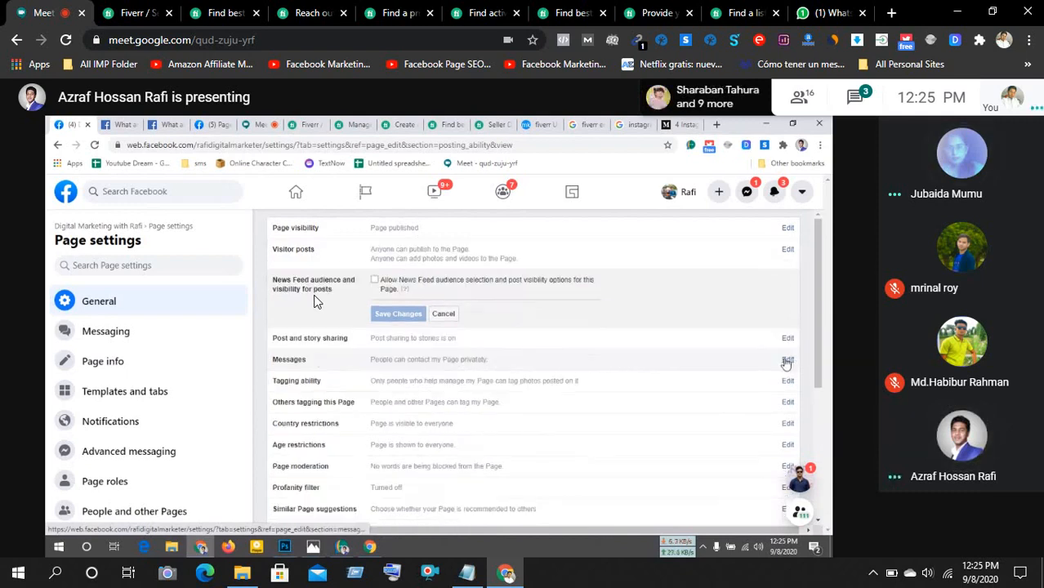
{"action": "left_click", "coordinate": [788, 362]}
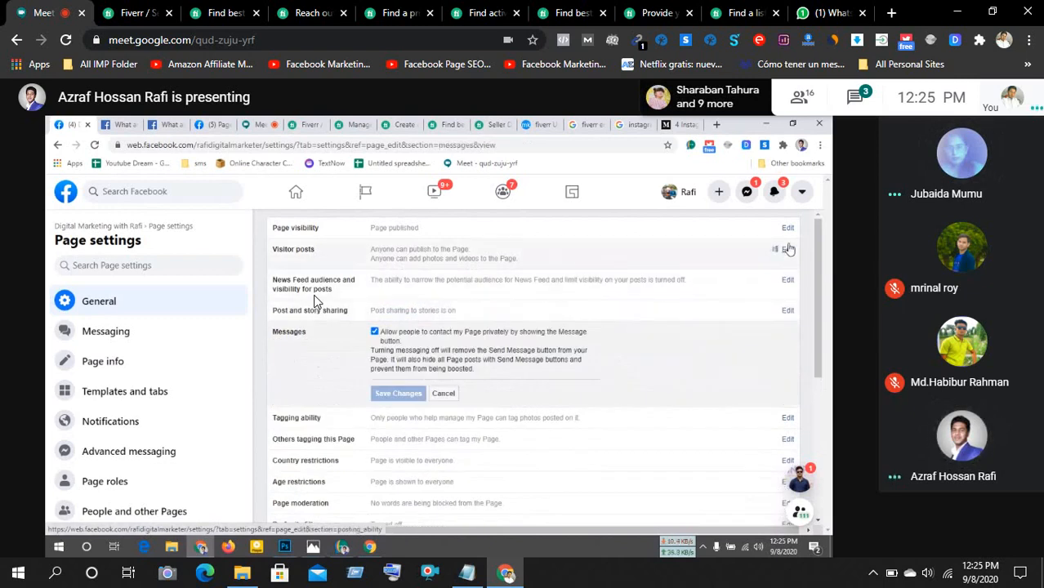
{"action": "left_click", "coordinate": [788, 249]}
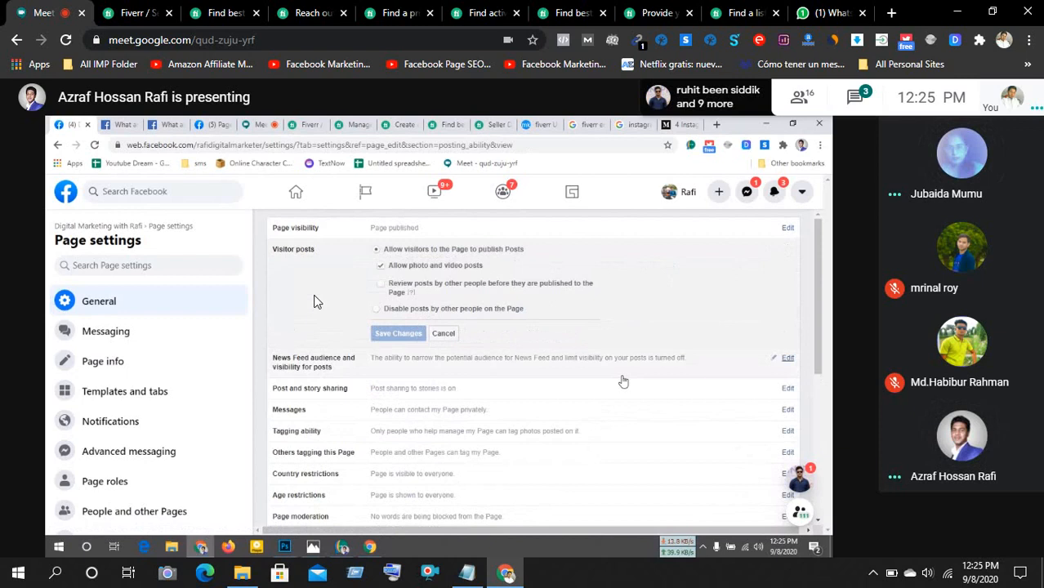
{"action": "left_click", "coordinate": [788, 358]}
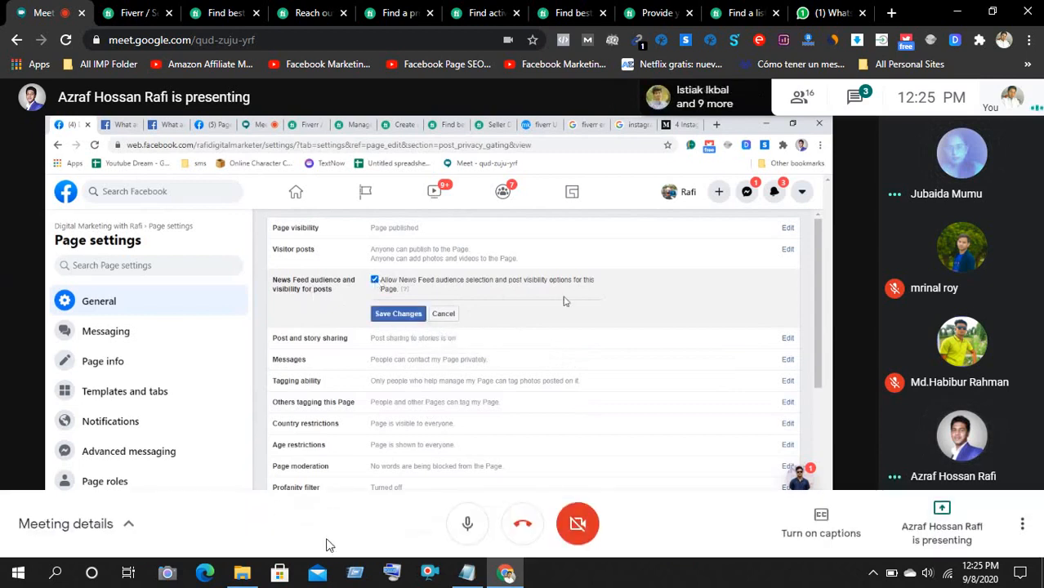
- Mute your microphone in the Meet control bar
{"action": "left_click", "coordinate": [464, 528]}
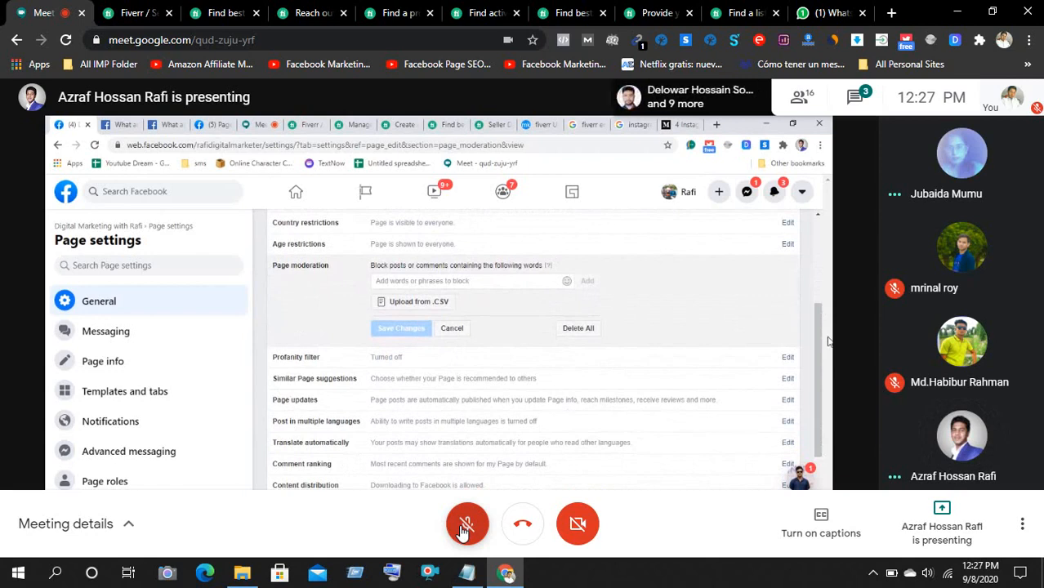
- Unmute your microphone to speak
{"action": "left_click", "coordinate": [464, 529]}
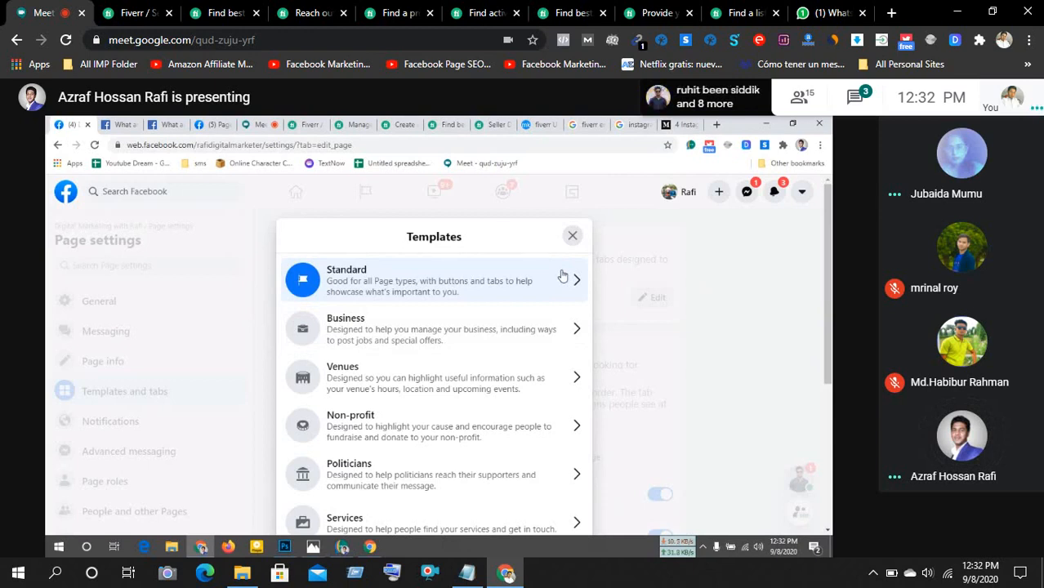
- Preview the Business template and its Jobs, Events, Reviews, Videos and remaining tabs
{"action": "left_click", "coordinate": [535, 321]}
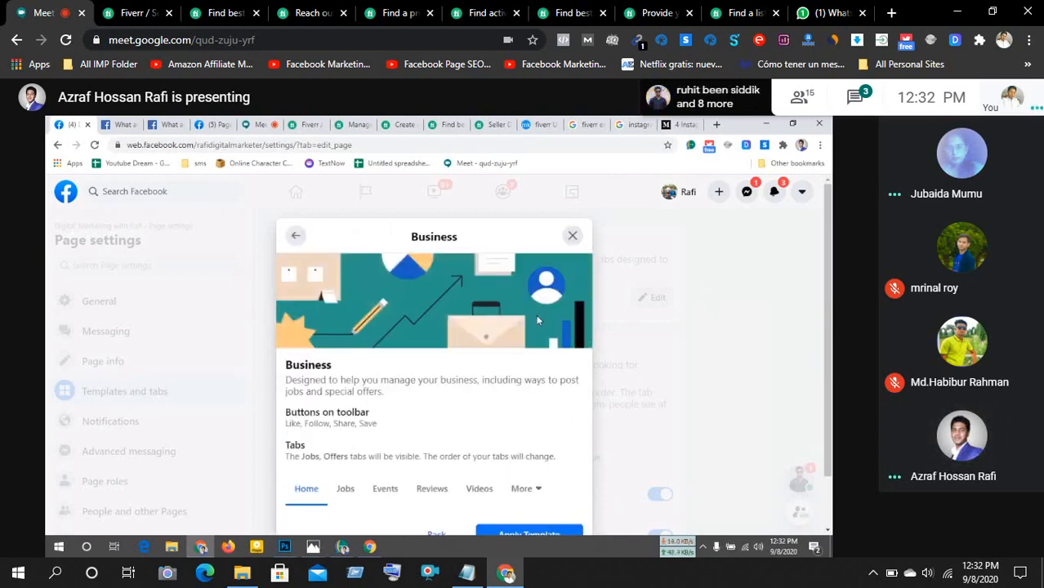
{"action": "scroll", "coordinate": [538, 321], "scroll_direction": "down", "scroll_amount": 1}
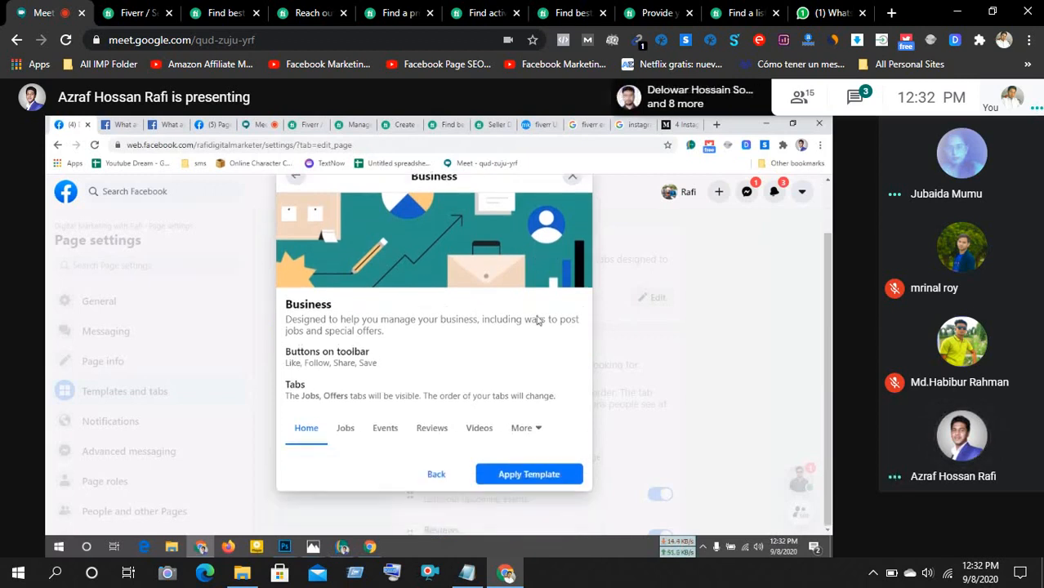
{"action": "scroll", "coordinate": [537, 317], "scroll_direction": "up", "scroll_amount": 1}
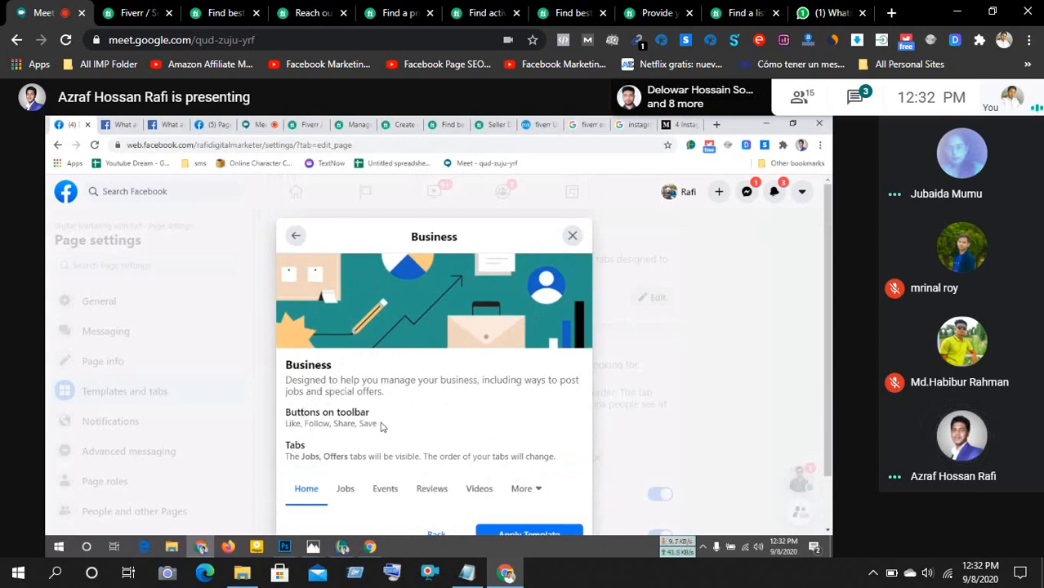
{"action": "scroll", "coordinate": [380, 427], "scroll_direction": "down", "scroll_amount": 1}
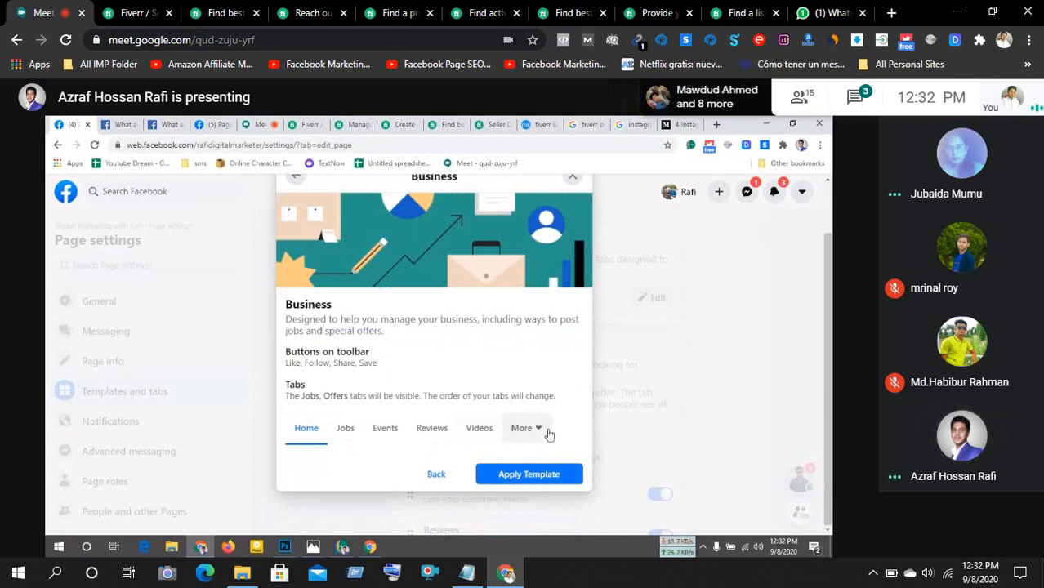
{"action": "left_click", "coordinate": [355, 428]}
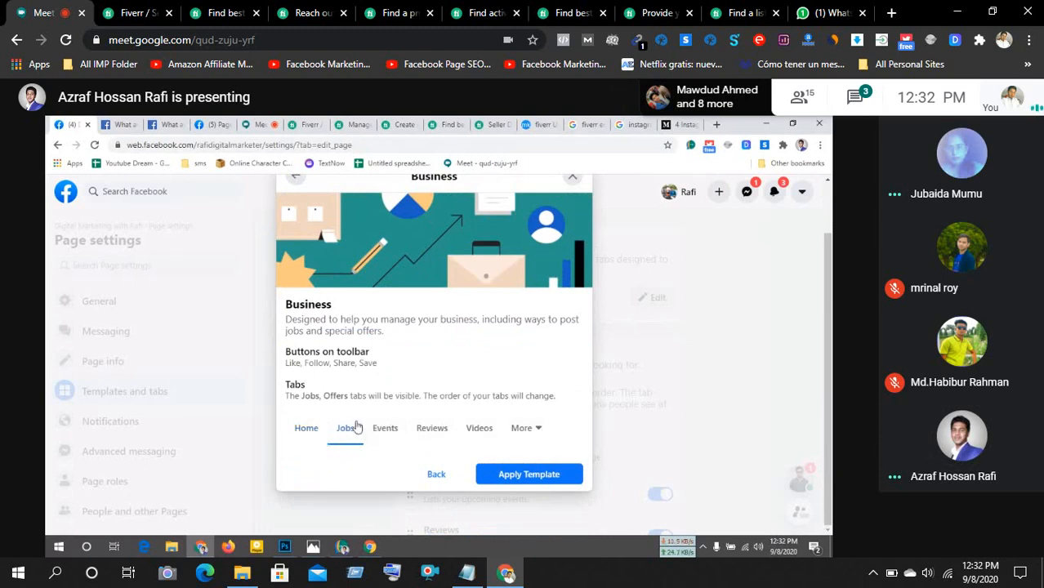
{"action": "left_click", "coordinate": [385, 428]}
{"action": "left_click", "coordinate": [429, 427]}
{"action": "left_click", "coordinate": [482, 428]}
{"action": "left_click", "coordinate": [523, 427]}
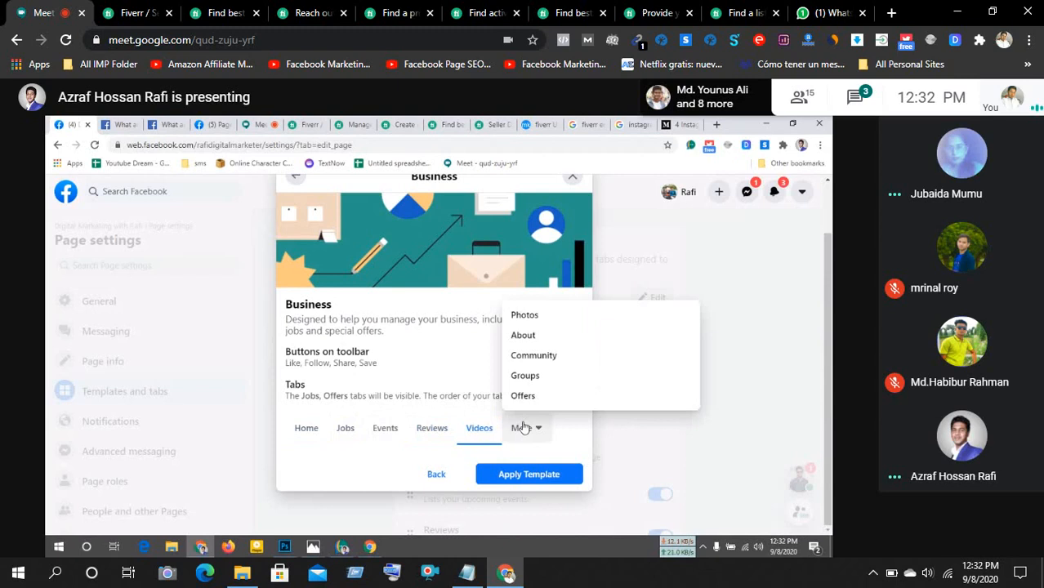
{"action": "left_click", "coordinate": [523, 427]}
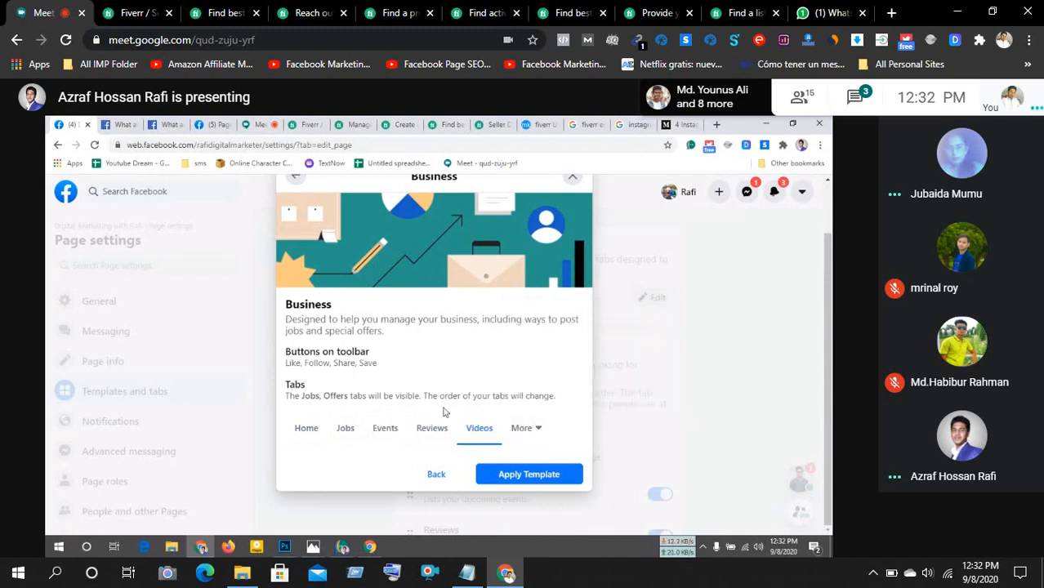
{"action": "scroll", "coordinate": [447, 413], "scroll_direction": "up", "scroll_amount": 1}
- Preview the Non-profit page template, then return to the template list
{"action": "left_click", "coordinate": [296, 237]}
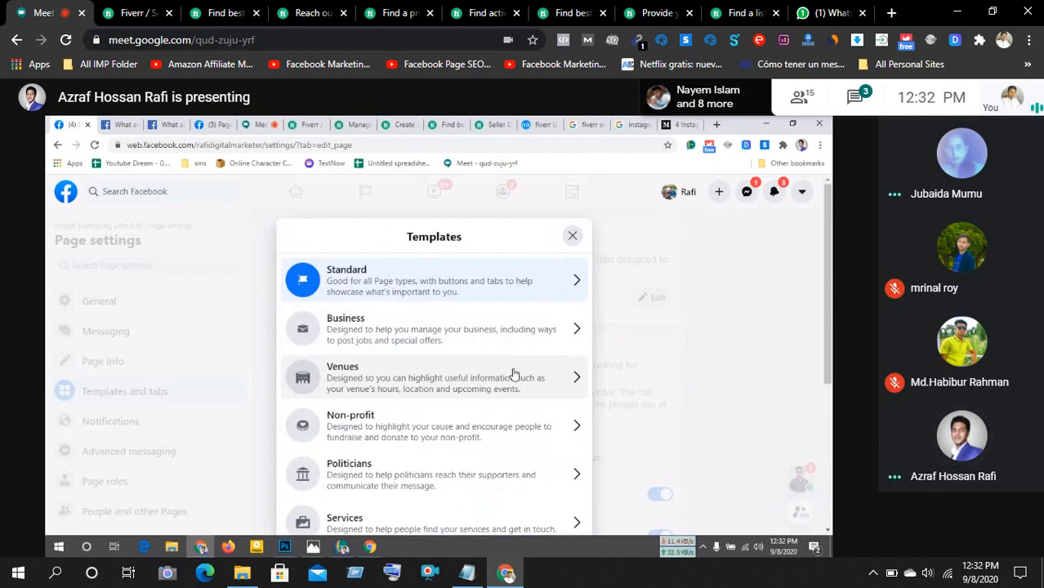
{"action": "scroll", "coordinate": [513, 374], "scroll_direction": "down", "scroll_amount": 3}
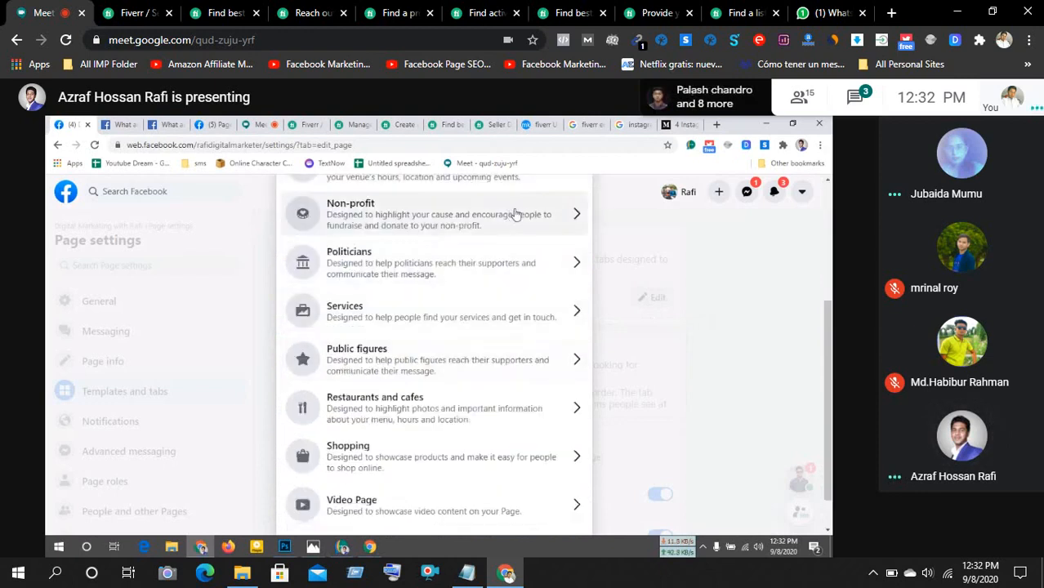
{"action": "left_click", "coordinate": [545, 214]}
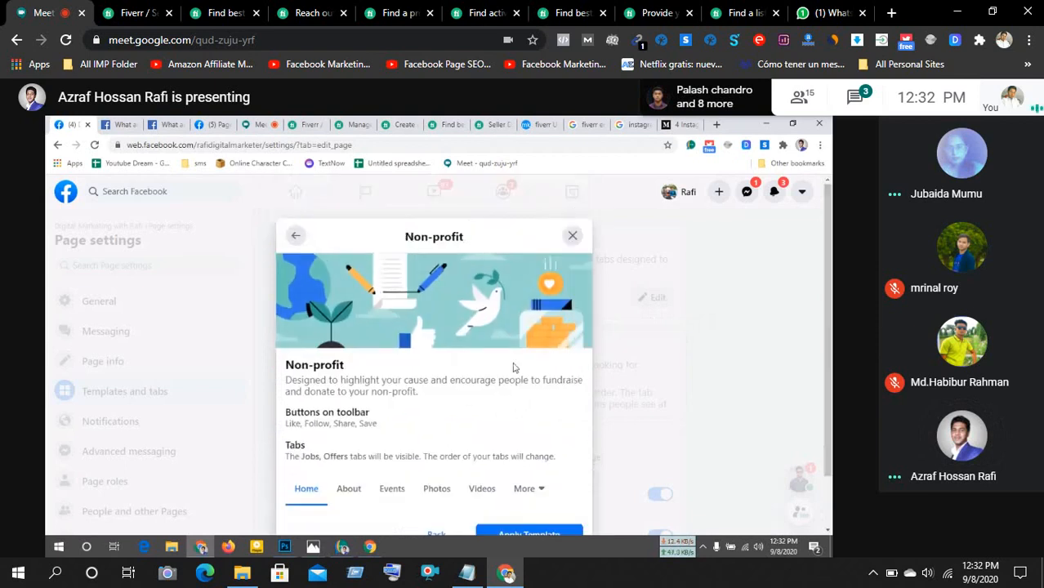
{"action": "scroll", "coordinate": [513, 374], "scroll_direction": "down", "scroll_amount": 1}
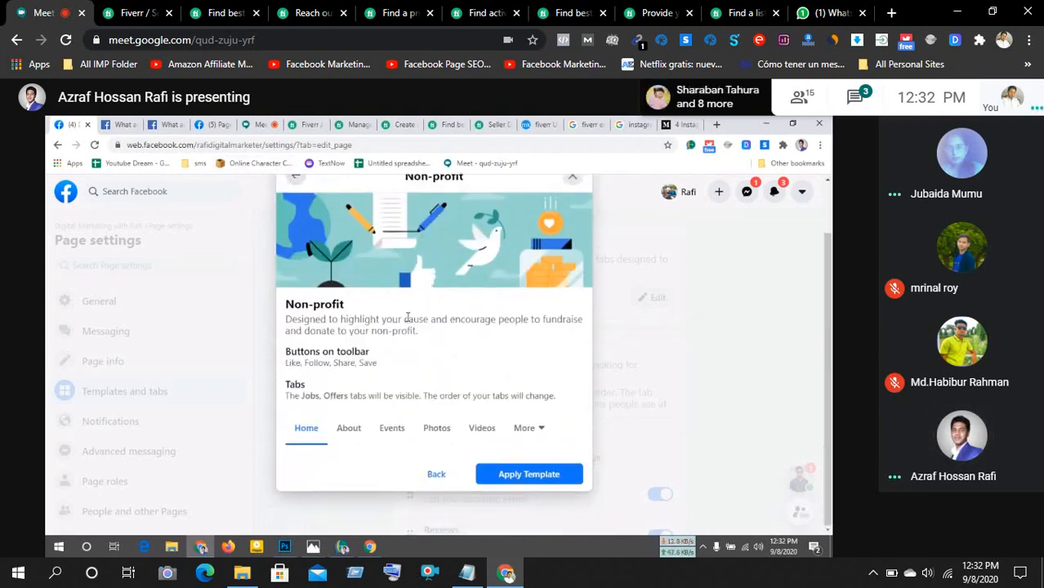
{"action": "scroll", "coordinate": [407, 318], "scroll_direction": "up", "scroll_amount": 1}
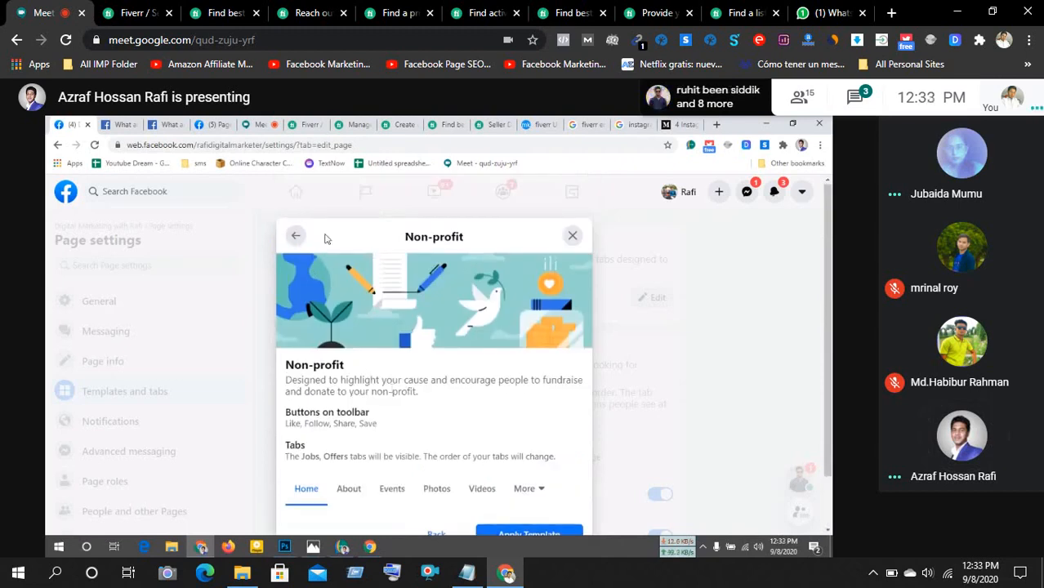
{"action": "left_click", "coordinate": [297, 236]}
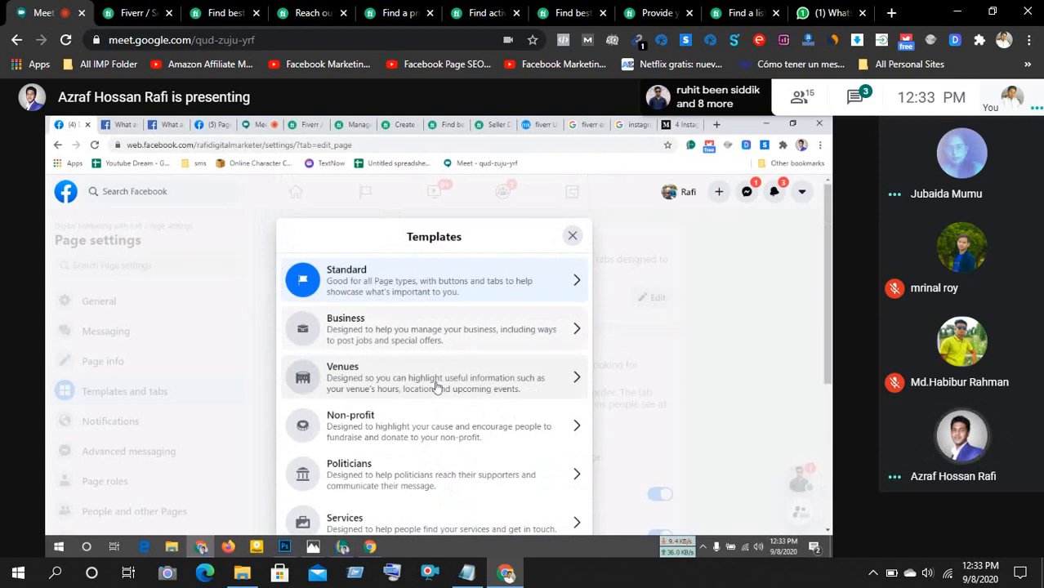
- Preview the Services page template
{"action": "left_click", "coordinate": [396, 523]}
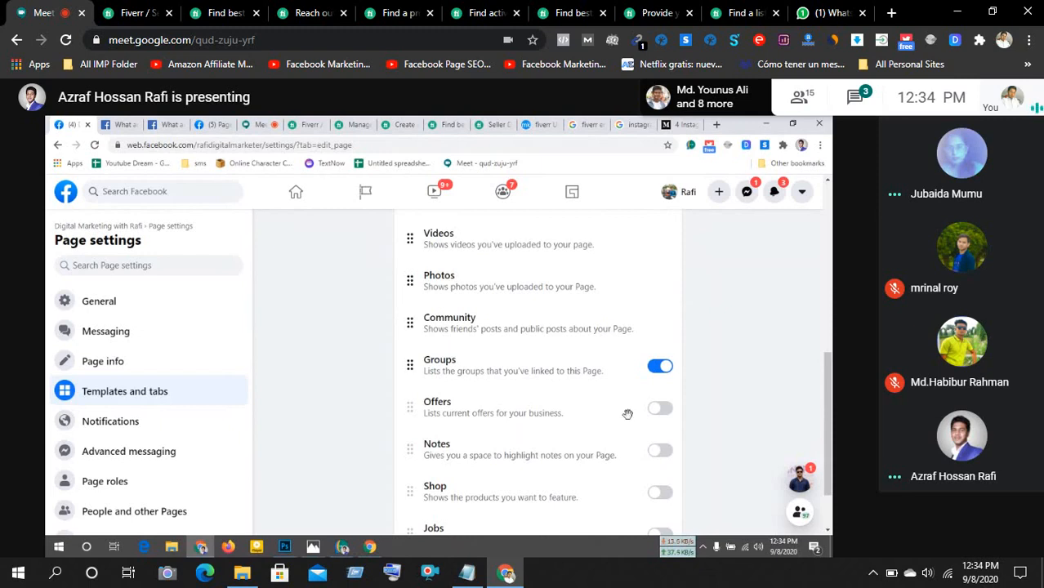
- Add an Offers tab to the Page and move it above Community
{"action": "left_click", "coordinate": [660, 414]}
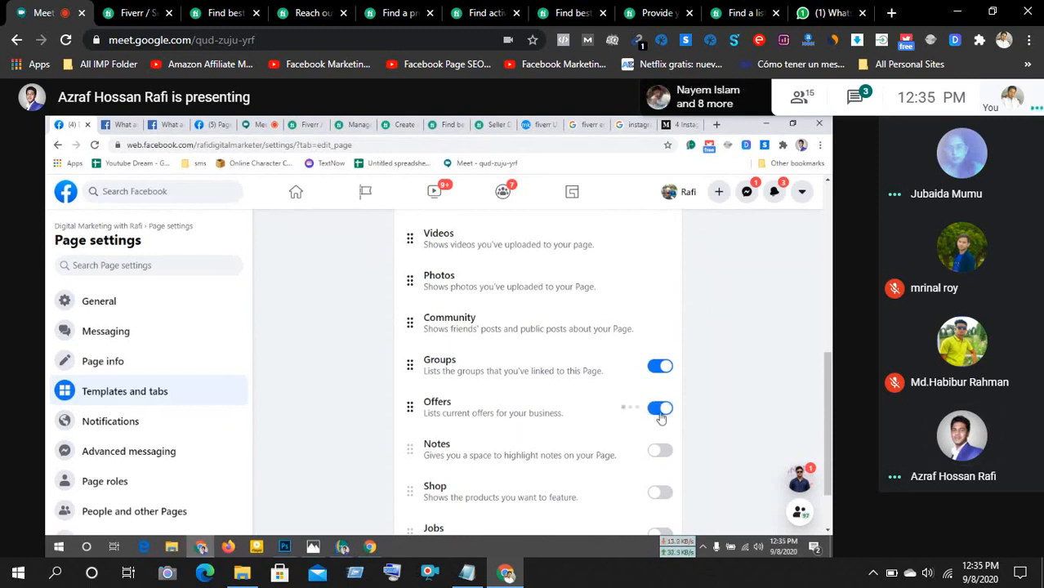
{"action": "left_click_drag", "start_coordinate": [520, 422], "coordinate": [523, 324]}
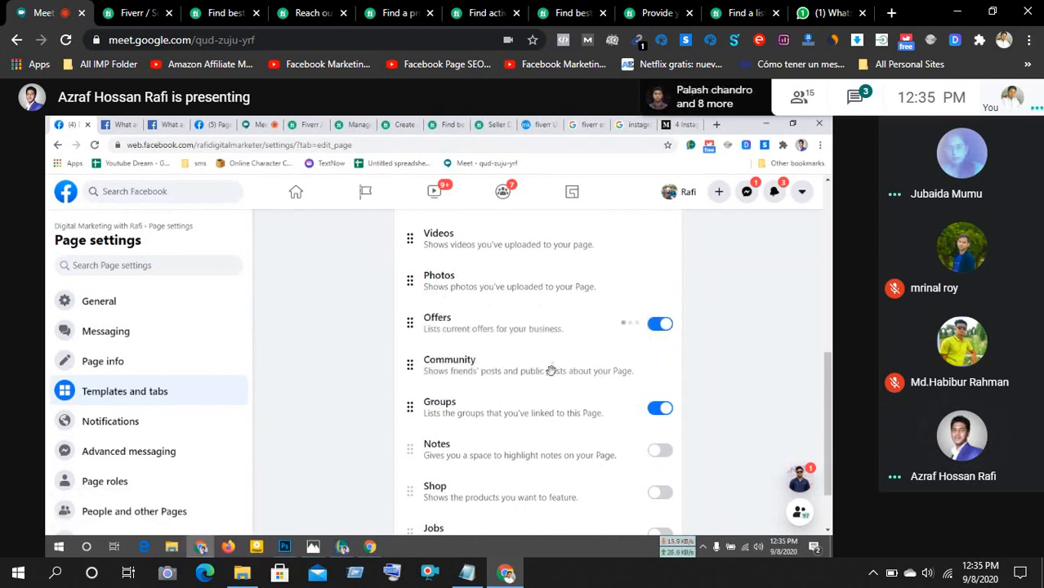
{"action": "scroll", "coordinate": [564, 402], "scroll_direction": "down", "scroll_amount": 1}
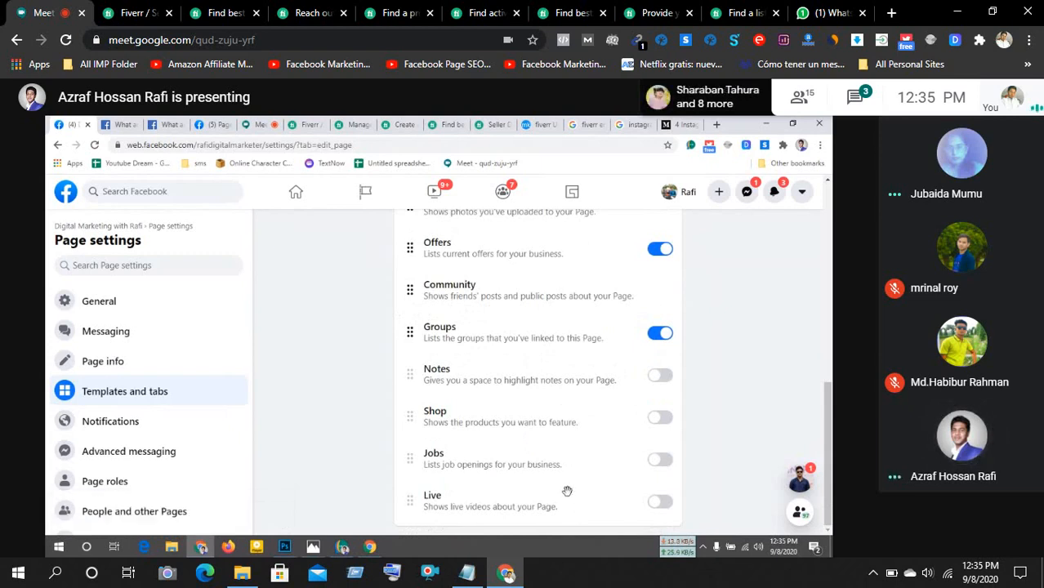
{"action": "scroll", "coordinate": [518, 468], "scroll_direction": "up", "scroll_amount": 10}
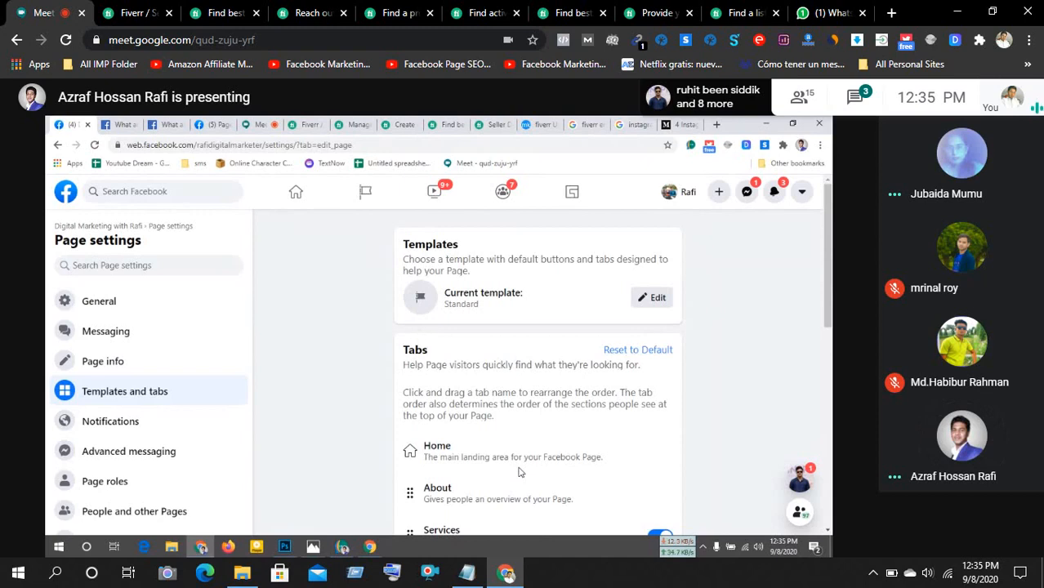
- Go to the Advanced messaging section of the Page settings
{"action": "scroll", "coordinate": [518, 470], "scroll_direction": "down", "scroll_amount": 3}
{"action": "scroll", "coordinate": [518, 466], "scroll_direction": "up", "scroll_amount": 3}
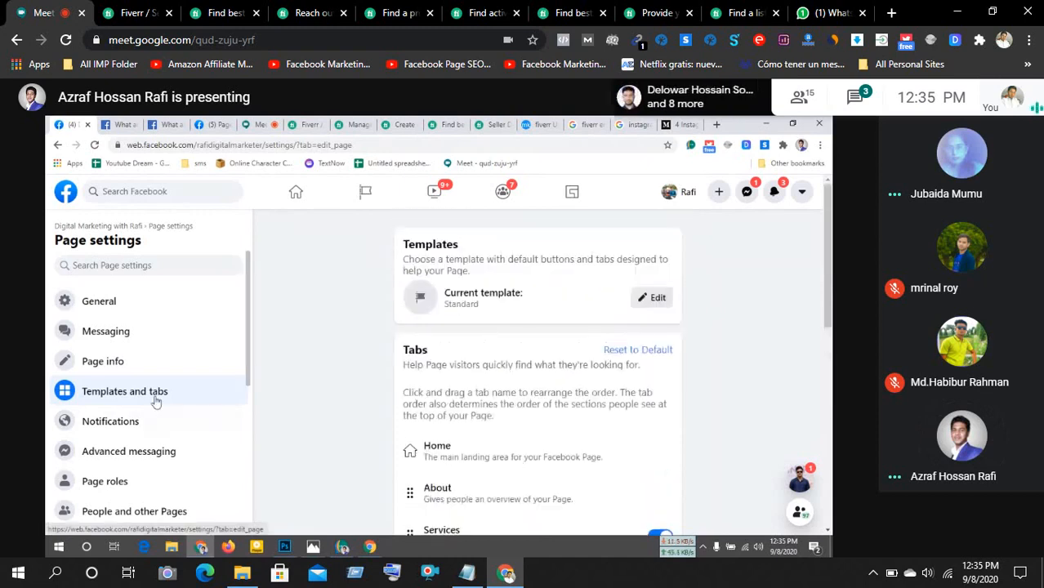
{"action": "left_click", "coordinate": [108, 452]}
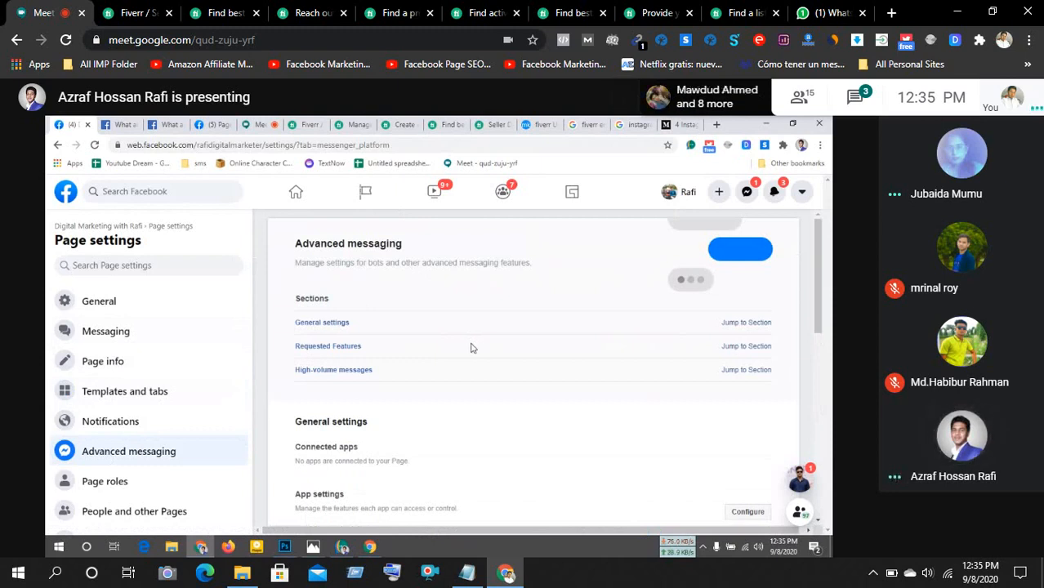
{"action": "scroll", "coordinate": [471, 348], "scroll_direction": "down", "scroll_amount": 3}
{"action": "scroll", "coordinate": [470, 349], "scroll_direction": "down", "scroll_amount": 3}
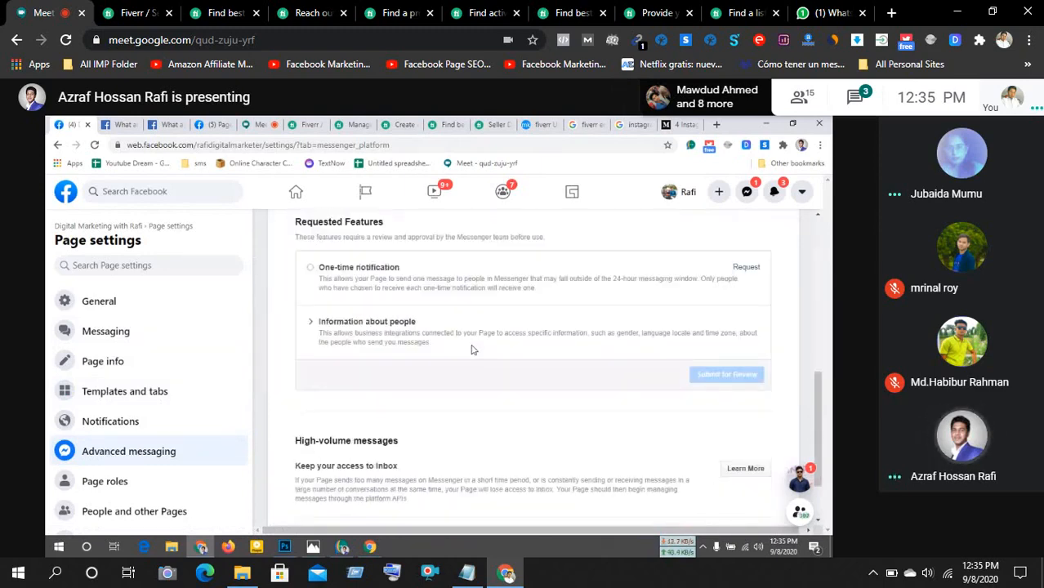
{"action": "scroll", "coordinate": [461, 374], "scroll_direction": "up", "scroll_amount": 6}
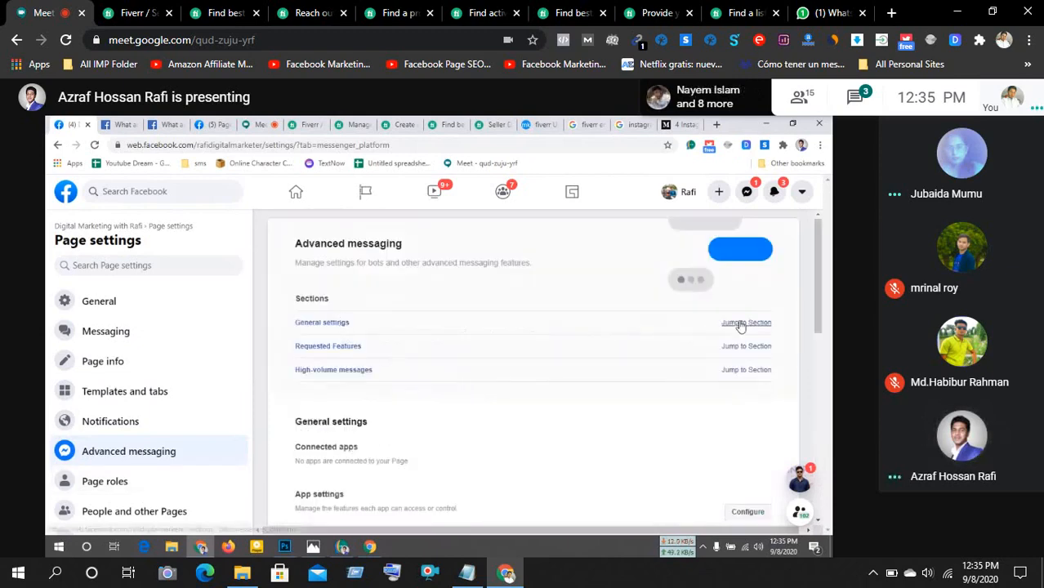
{"action": "scroll", "coordinate": [690, 325], "scroll_direction": "down", "scroll_amount": 3}
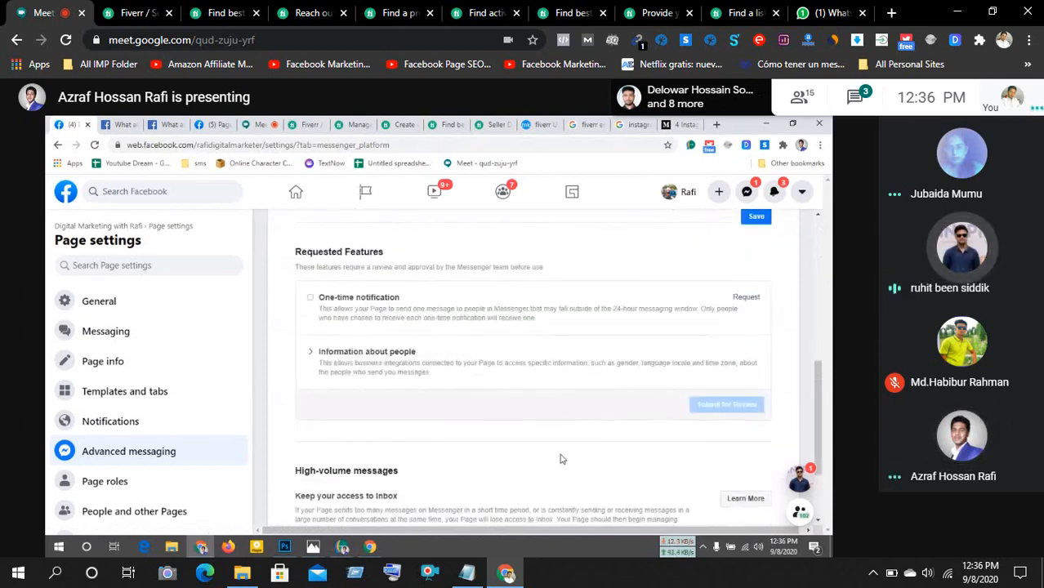
{"action": "left_click", "coordinate": [852, 103]}
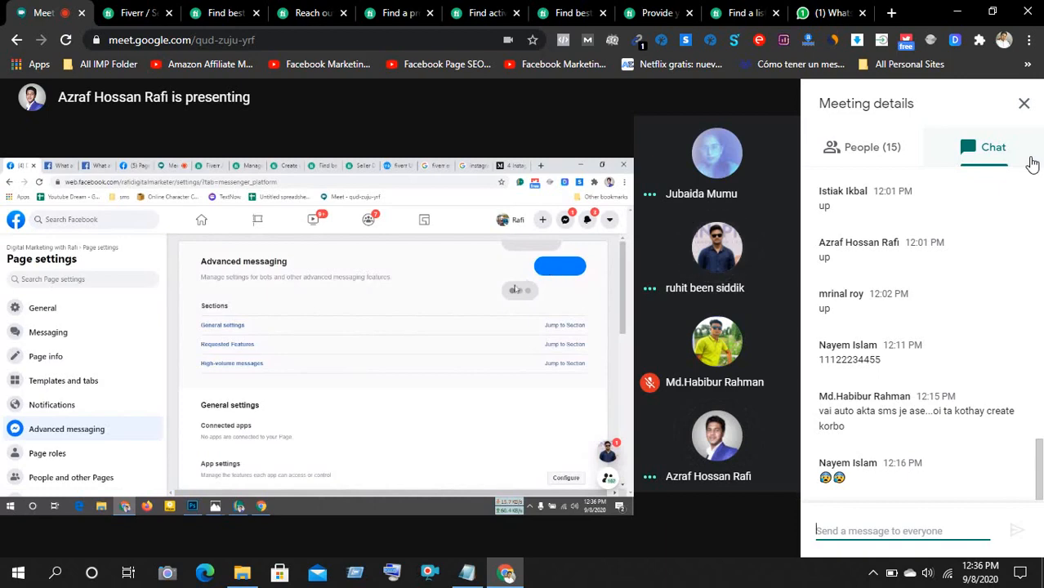
{"action": "left_click", "coordinate": [1024, 103]}
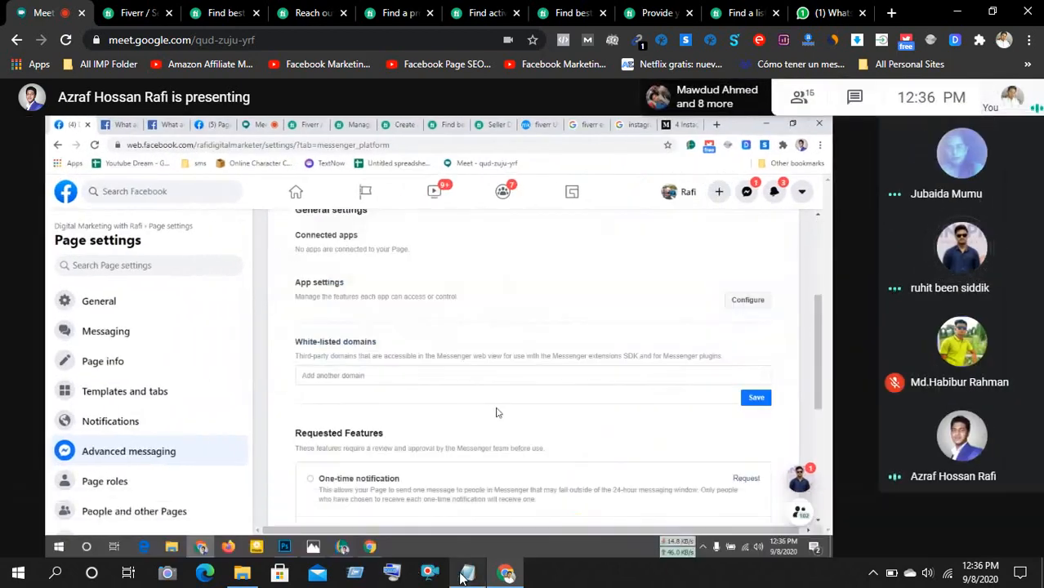
{"action": "mouse_move", "coordinate": [461, 578]}
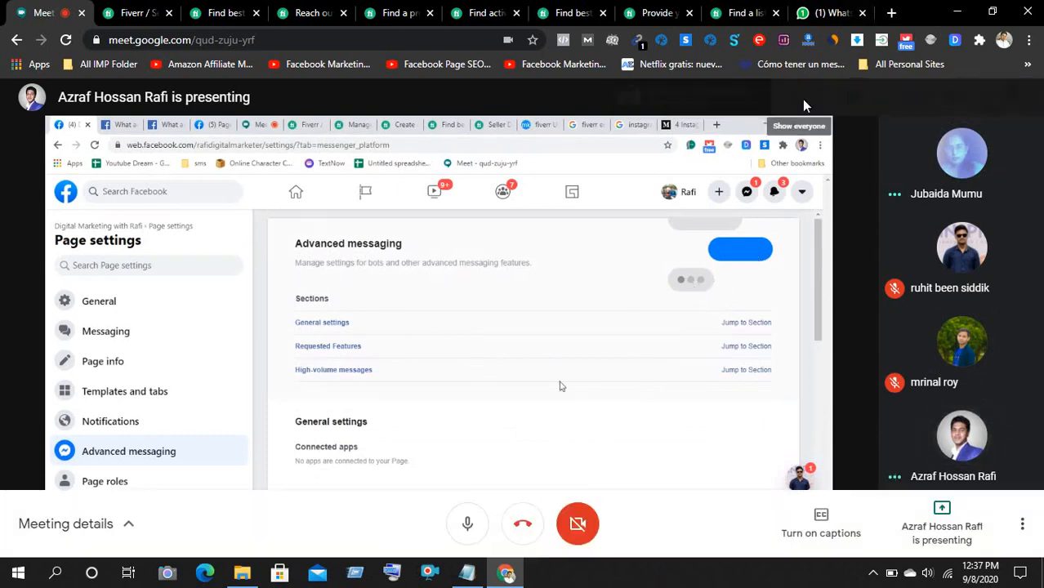
- Show the meeting participant list and the hidden system tray icons
{"action": "left_click", "coordinate": [804, 102]}
{"action": "scroll", "coordinate": [895, 425], "scroll_direction": "down", "scroll_amount": 3}
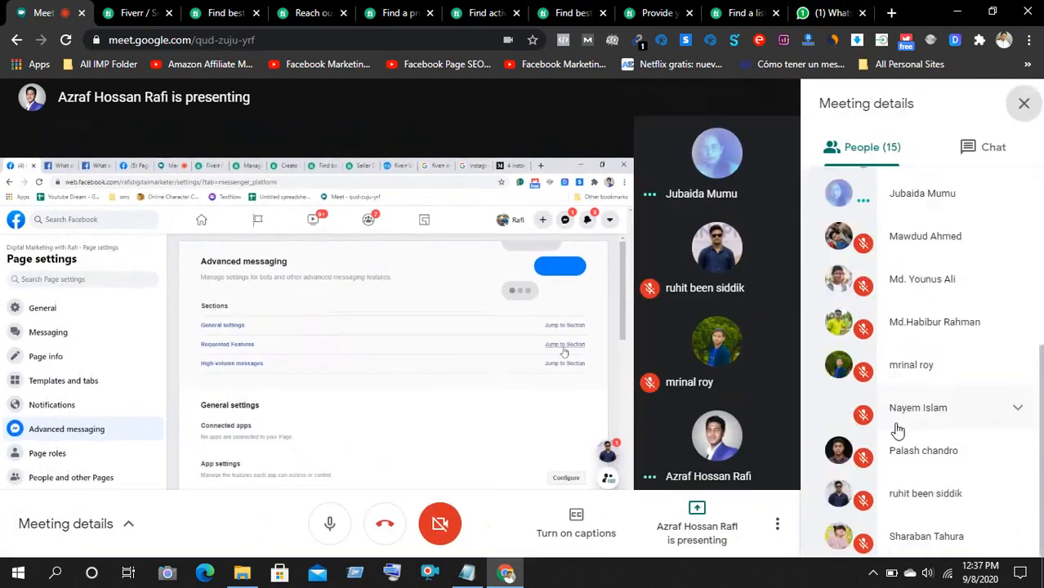
{"action": "left_click", "coordinate": [874, 575]}
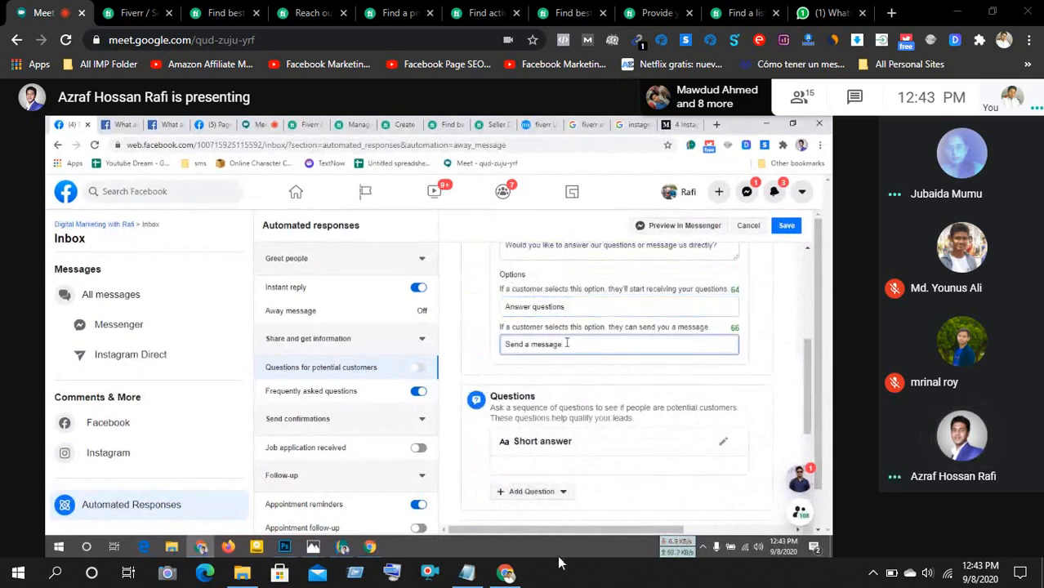
{"action": "left_click", "coordinate": [873, 573]}
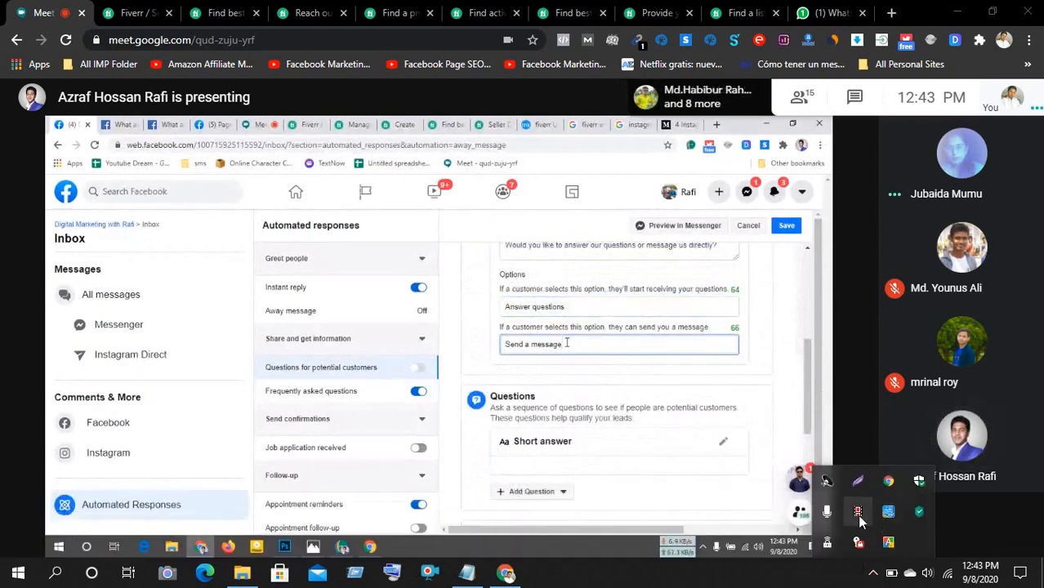